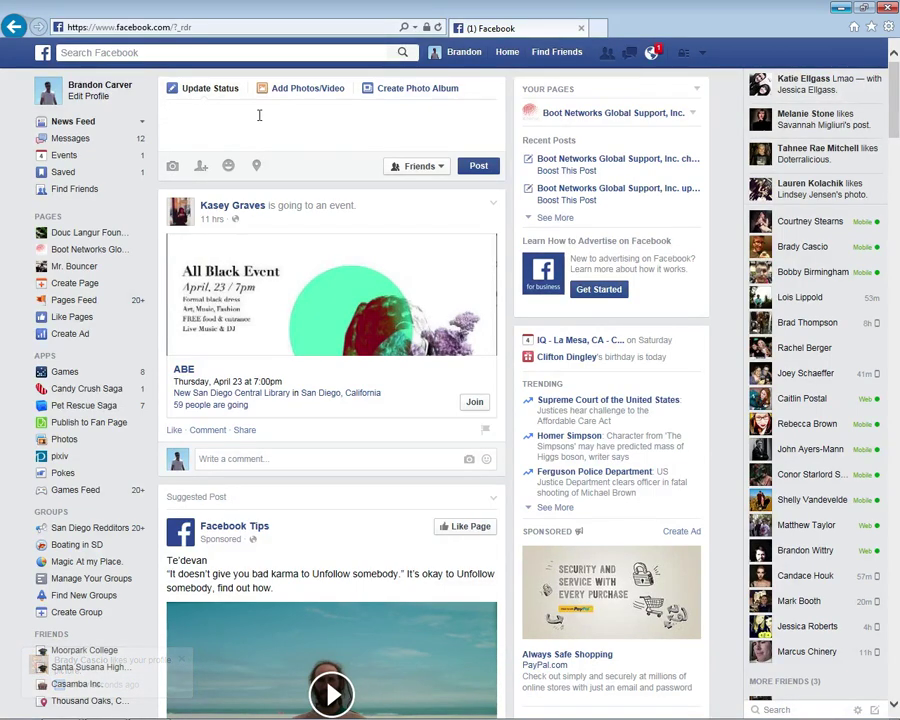
# Write "test test" as a new status update
pyautogui.write('tetst tet')
pyautogui.press('BackSpace')
pyautogui.press('BackSpace')
pyautogui.press('BackSpace')
pyautogui.press('BackSpace')
pyautogui.press('BackSpace')
pyautogui.press('BackSpace')
pyautogui.press('BackSpace')
pyautogui.write('st test')
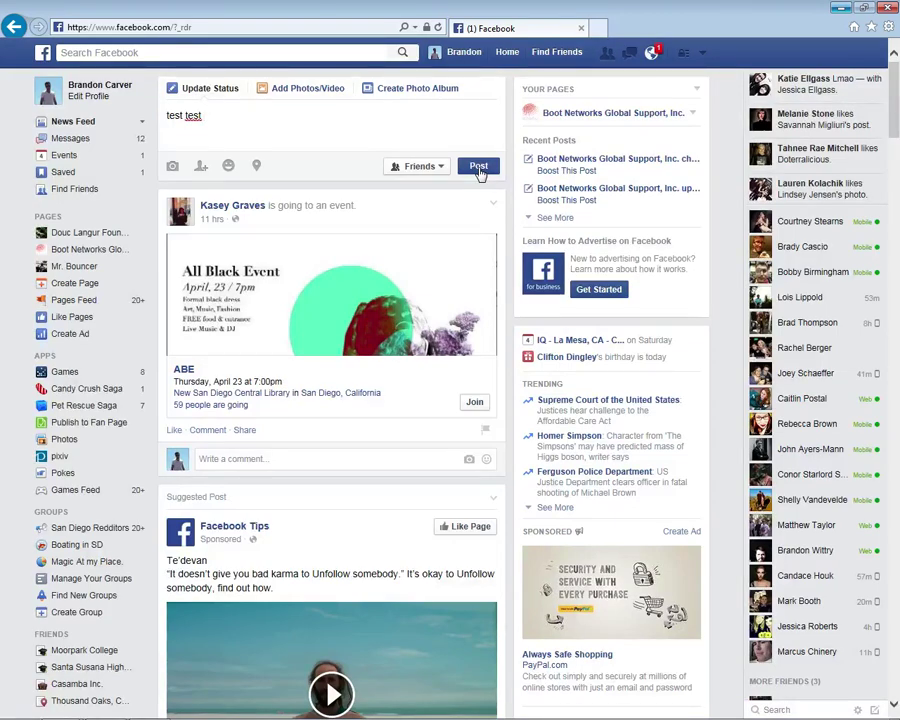
# Expand the full list of audience choices, keep the status visible to Friends, and publish it
pyautogui.click(441, 168)
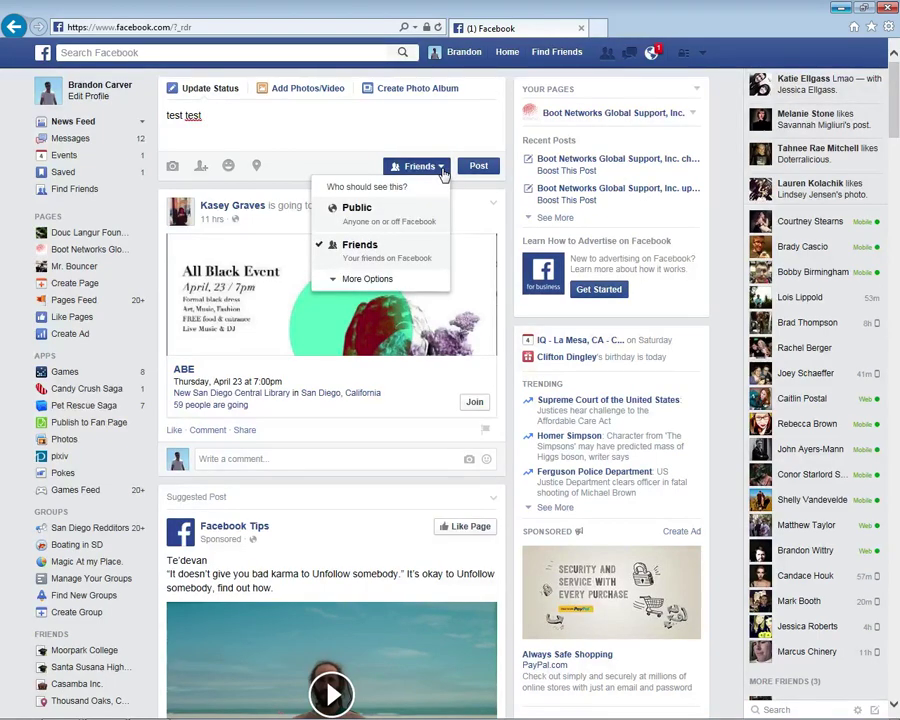
pyautogui.click(368, 280)
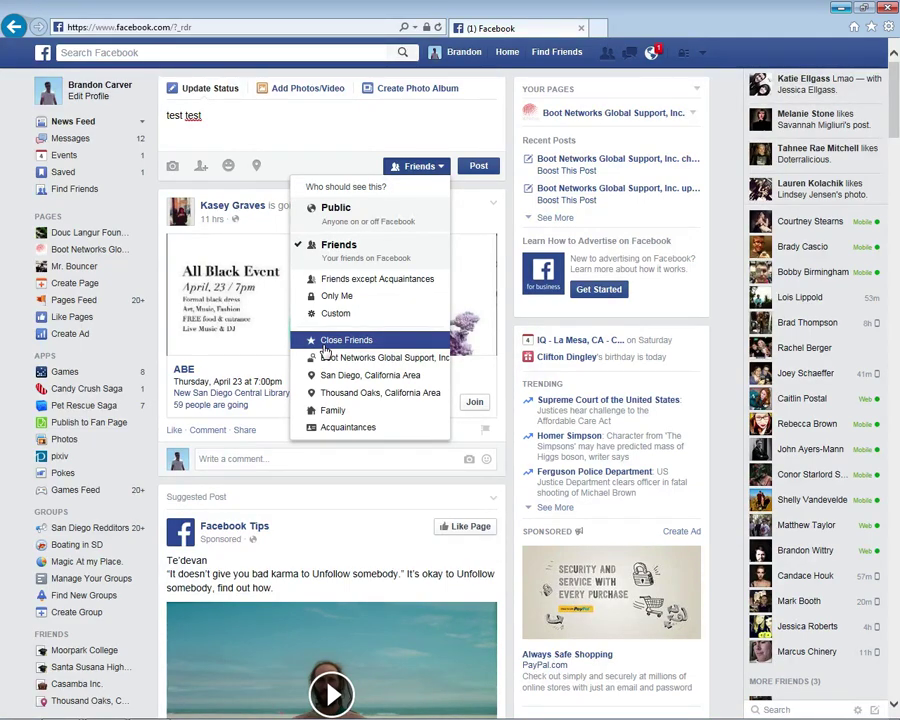
pyautogui.click(366, 258)
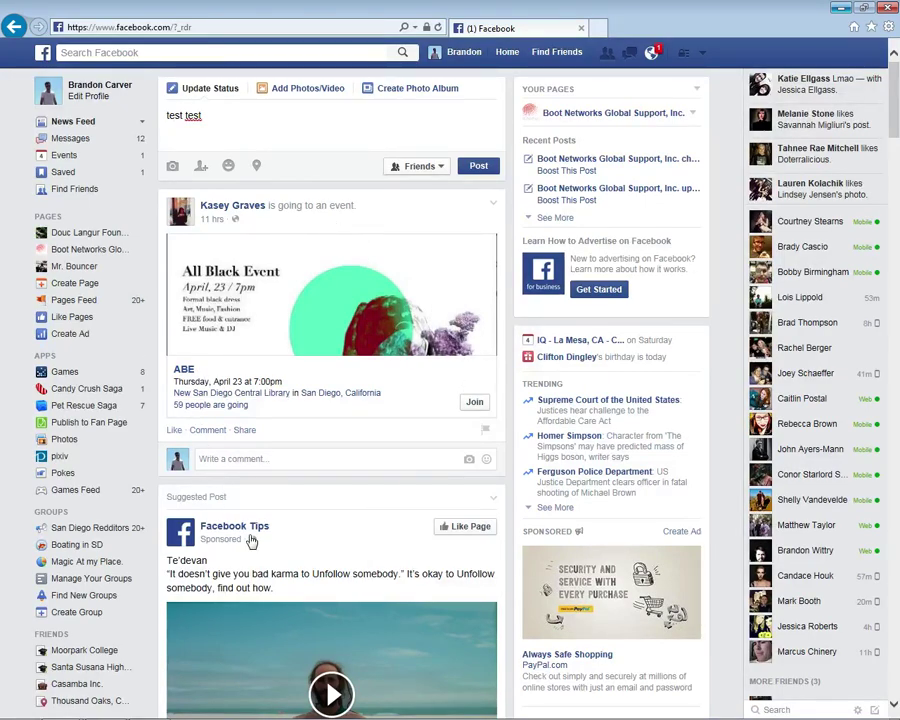
pyautogui.click(477, 167)
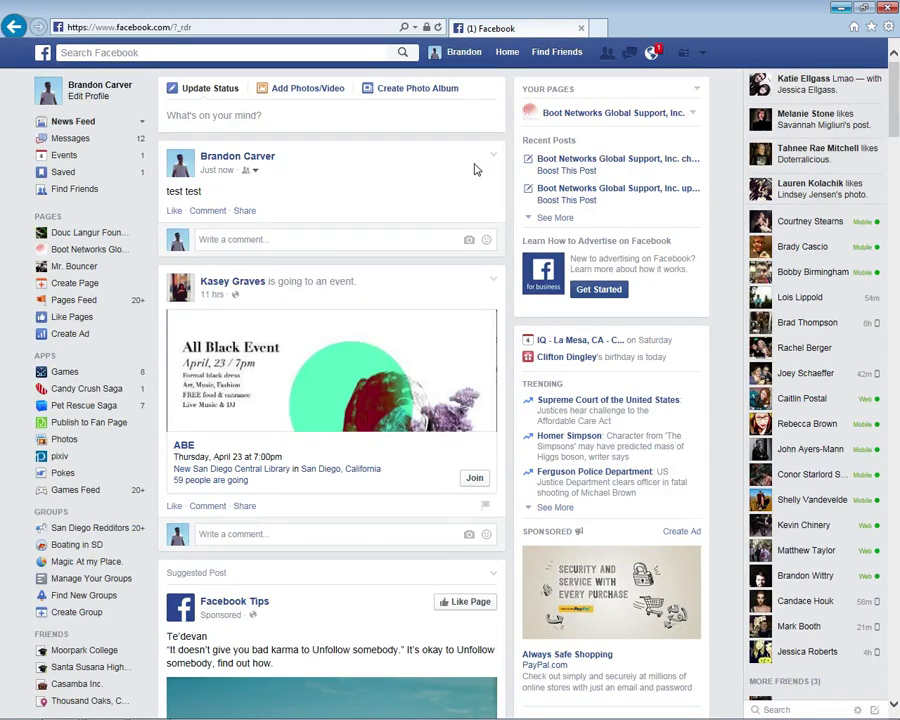
# Edit the published status to read "test test, test", save it, and like the post
pyautogui.click(492, 161)
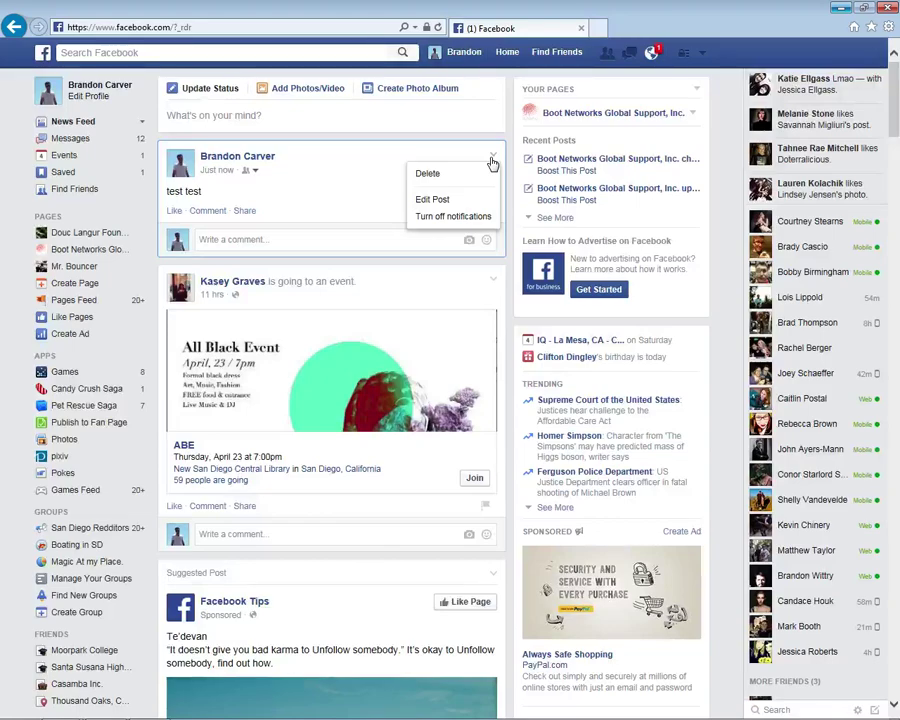
pyautogui.click(432, 199)
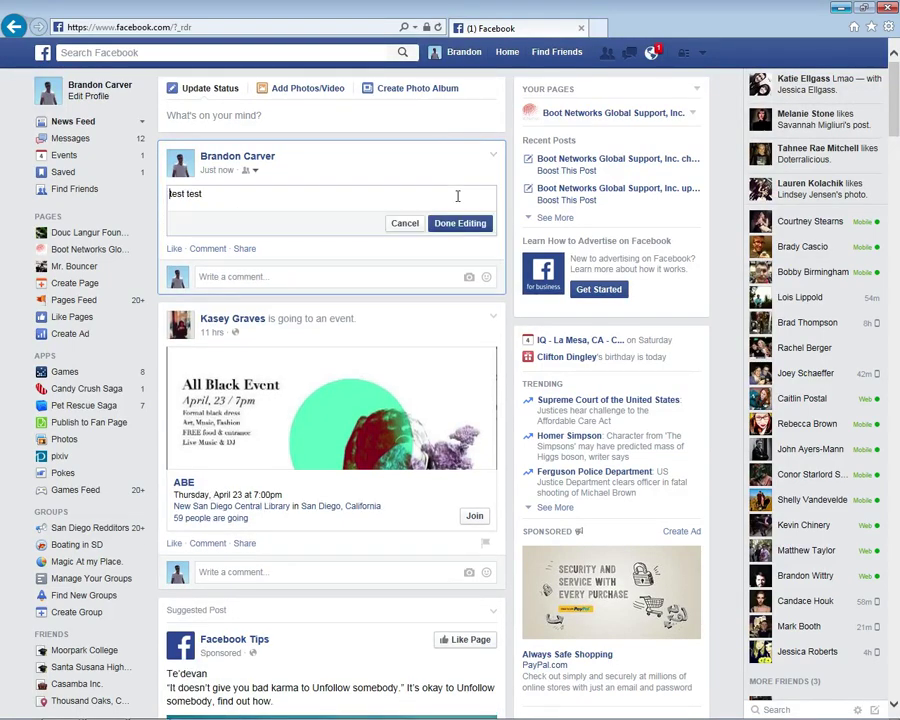
pyautogui.write(', test')
pyautogui.click(460, 224)
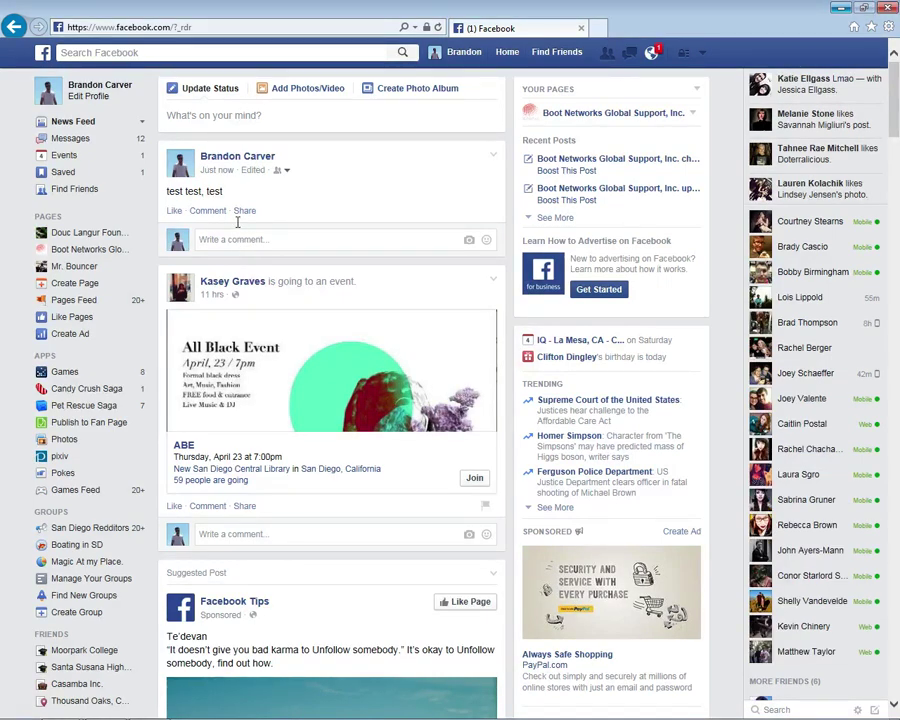
pyautogui.click(176, 210)
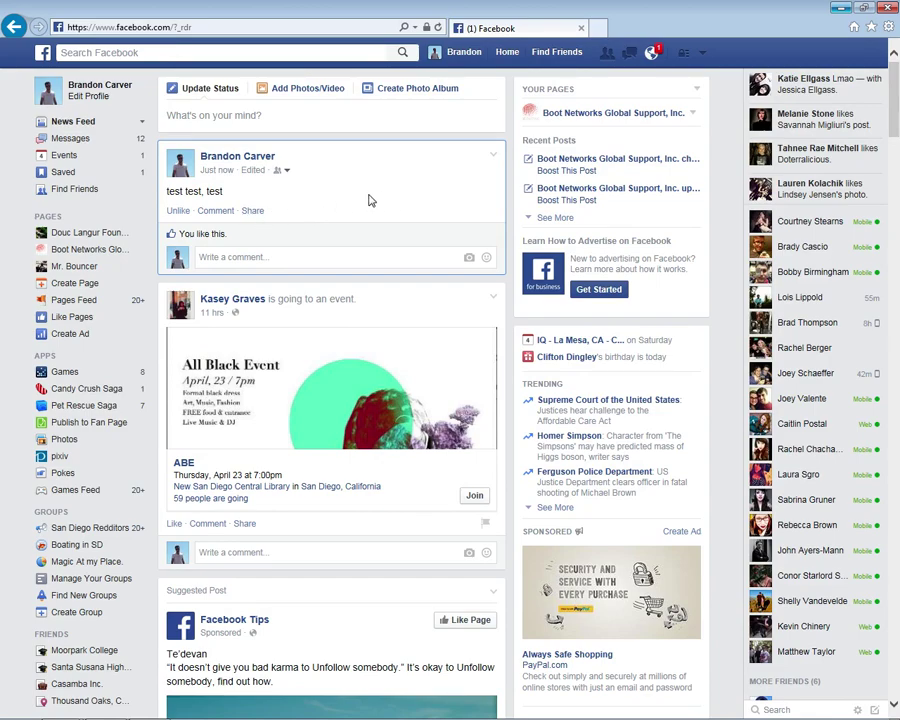
# Delete the "test test, test" post from the feed and confirm the deletion
pyautogui.click(494, 159)
pyautogui.click(452, 175)
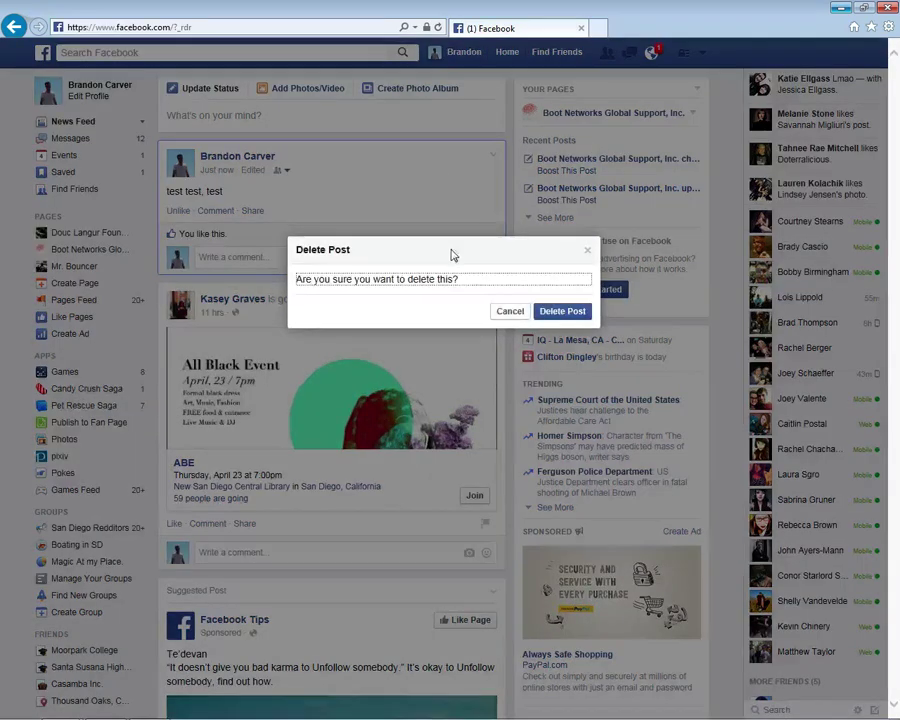
pyautogui.click(561, 312)
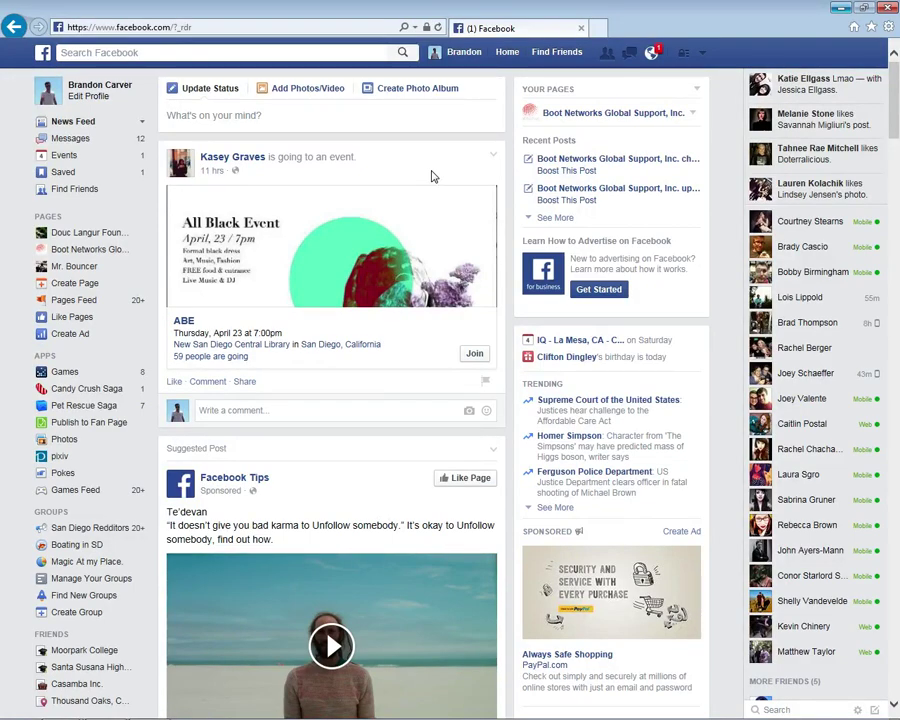
# Attach the Chrysanthemum sample picture to a new post and caption it "flowers are beautiful"
pyautogui.click(305, 89)
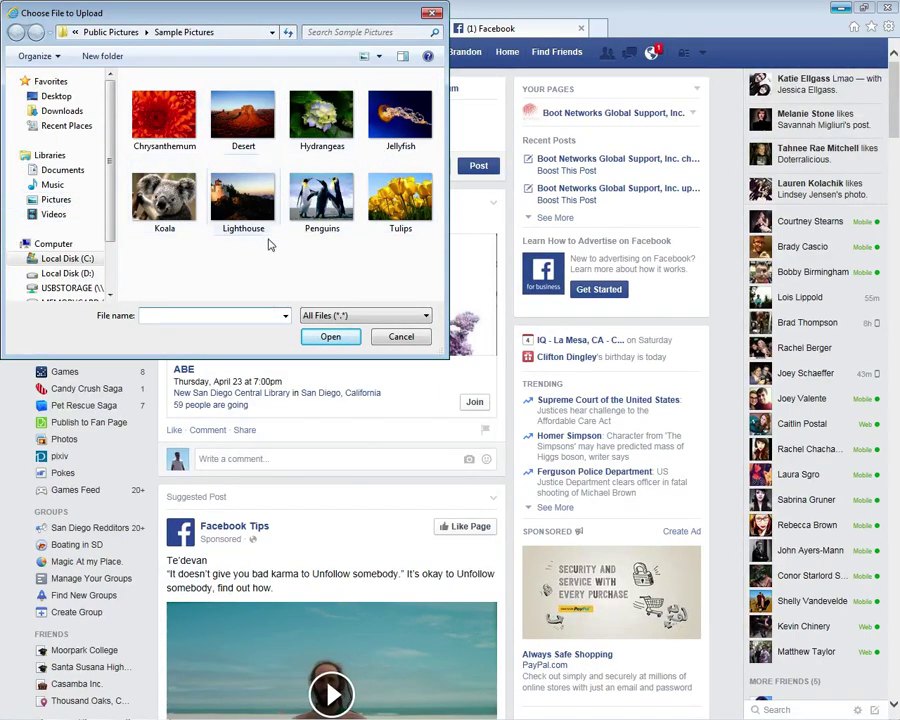
pyautogui.click(181, 135)
pyautogui.click(330, 336)
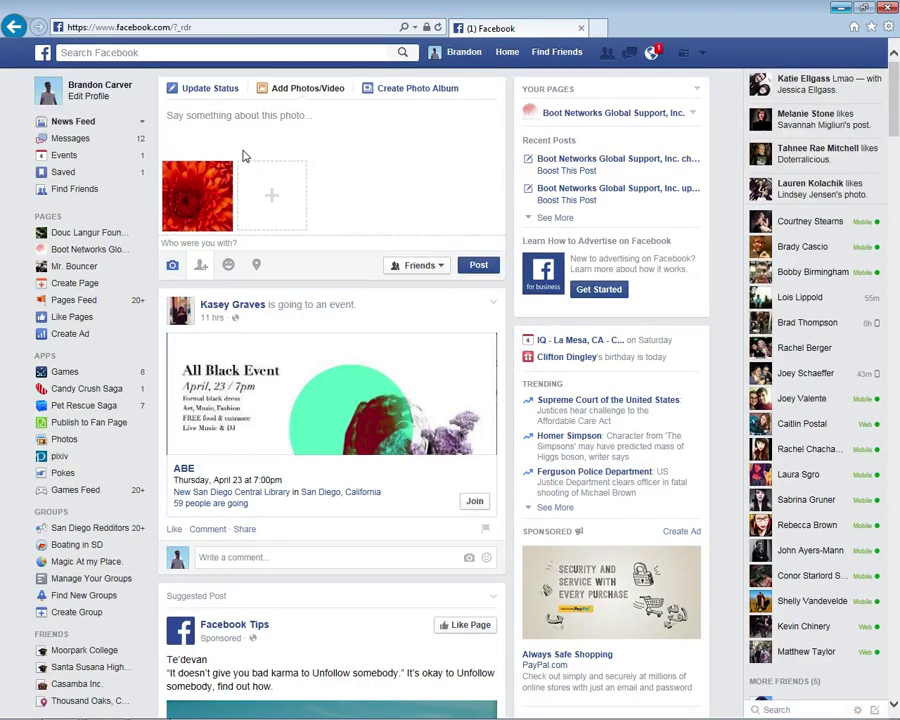
pyautogui.click(239, 116)
pyautogui.write('flowers are beautiful')
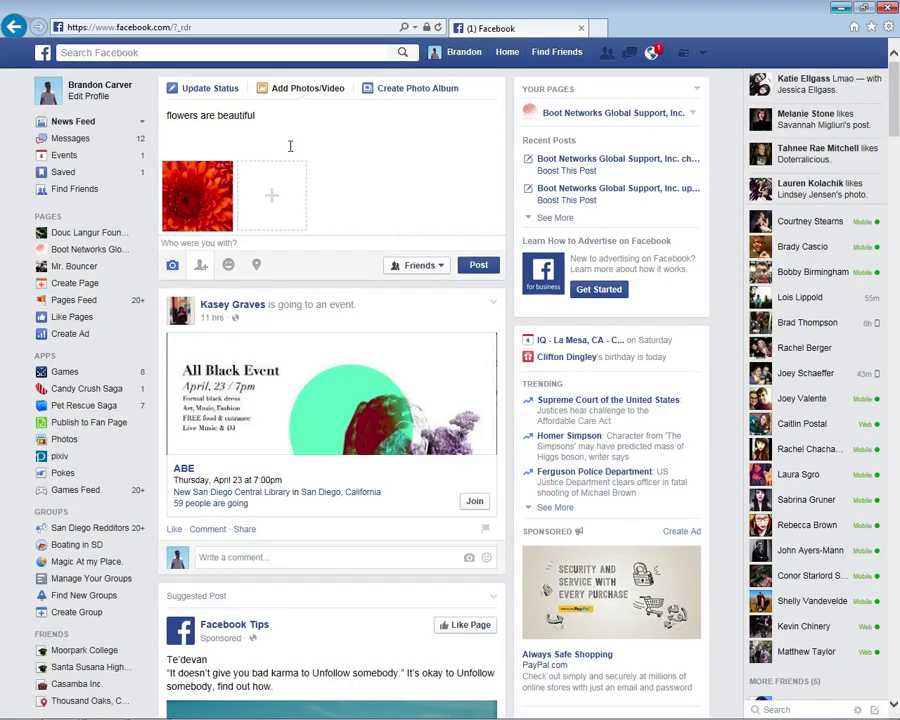
# Tag a friend as being with you in the flower photo post and publish it
pyautogui.click(258, 241)
pyautogui.write('brady')
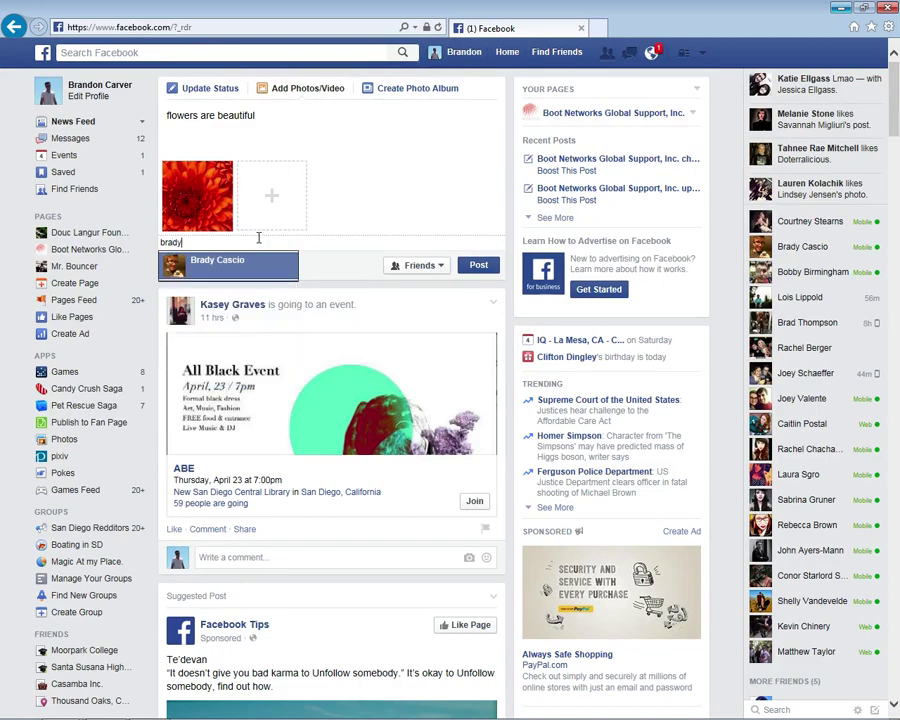
pyautogui.click(242, 268)
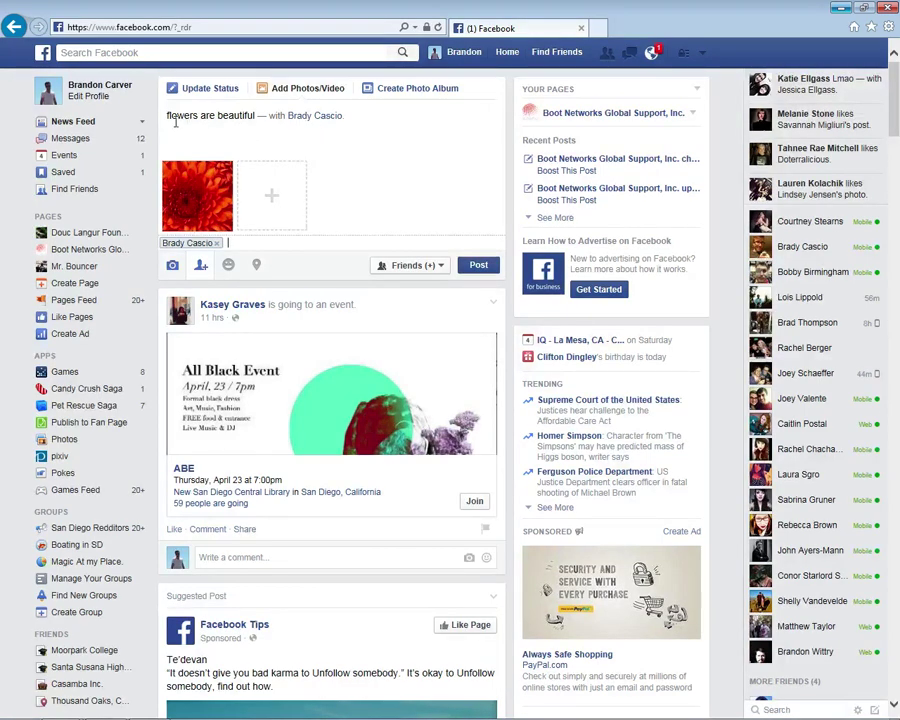
pyautogui.moveTo(166, 117); pyautogui.dragTo(233, 116)
pyautogui.click(486, 268)
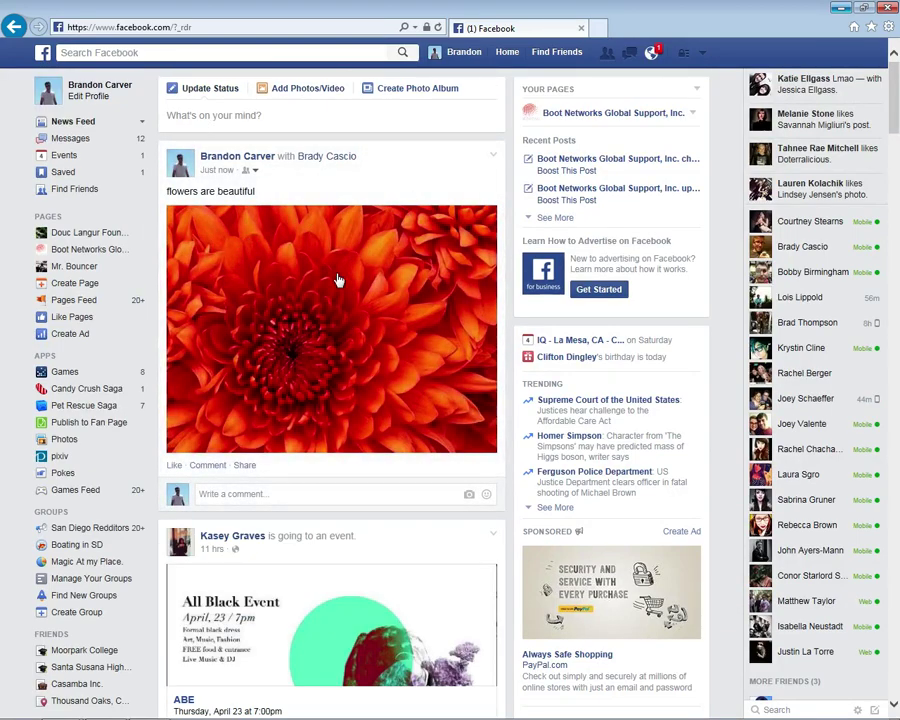
# Delete the flower photo post and confirm the deletion
pyautogui.click(492, 158)
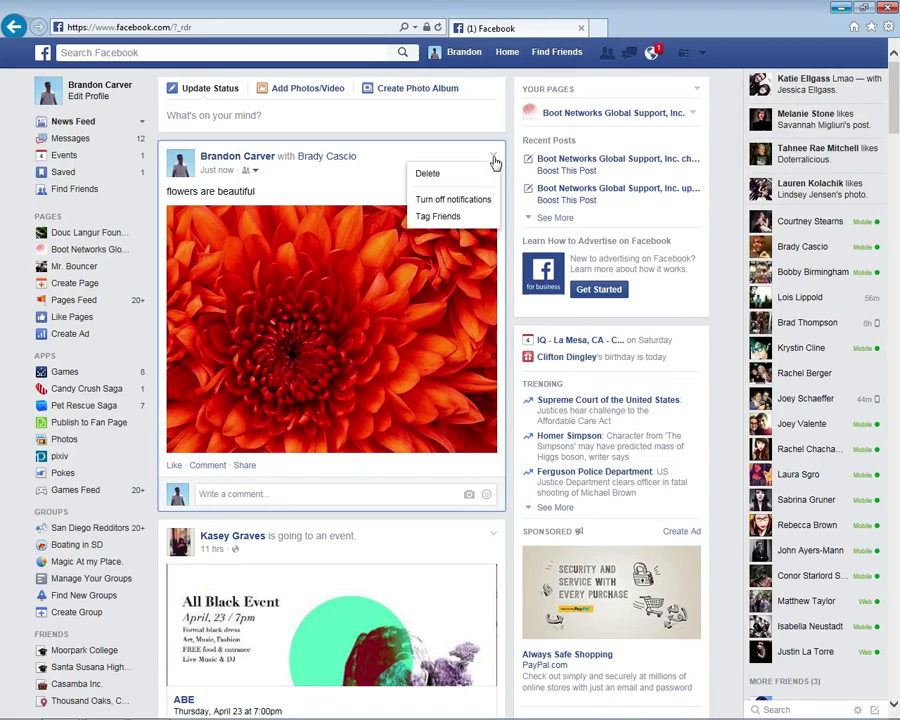
pyautogui.click(426, 175)
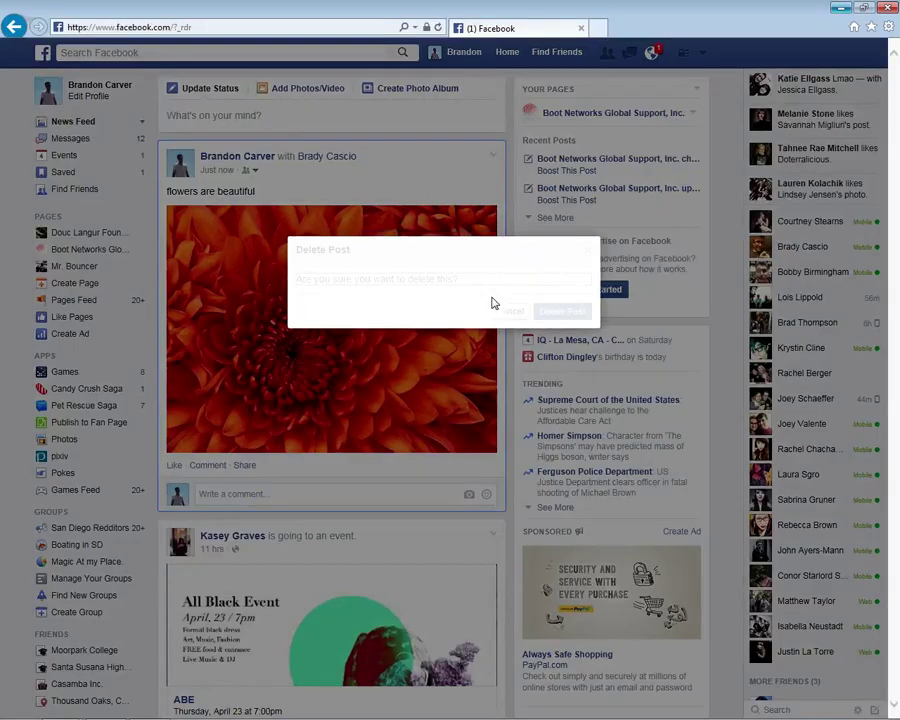
pyautogui.click(562, 312)
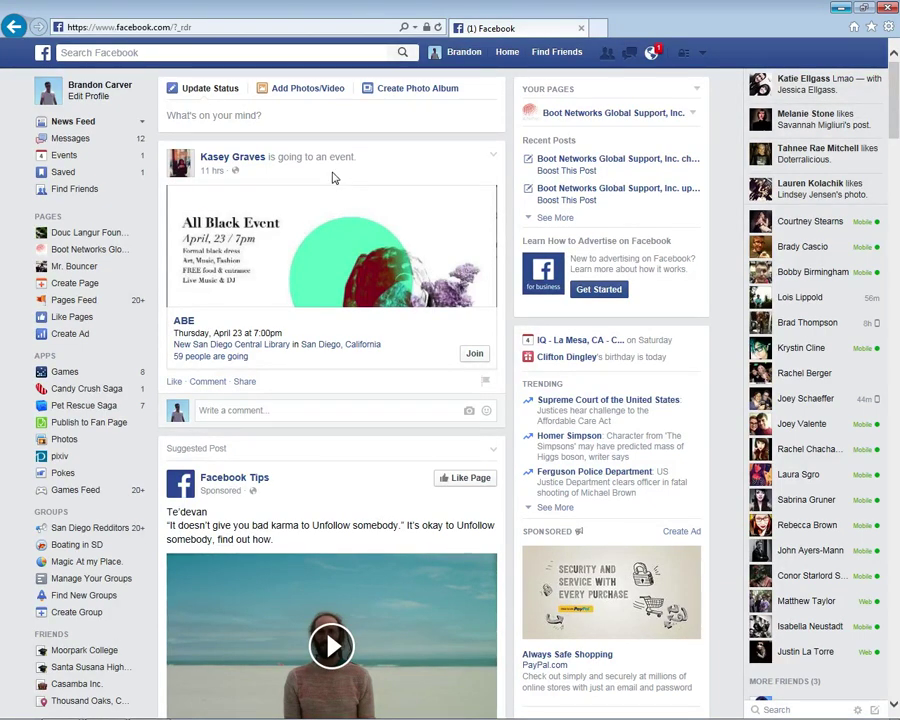
pyautogui.click(237, 116)
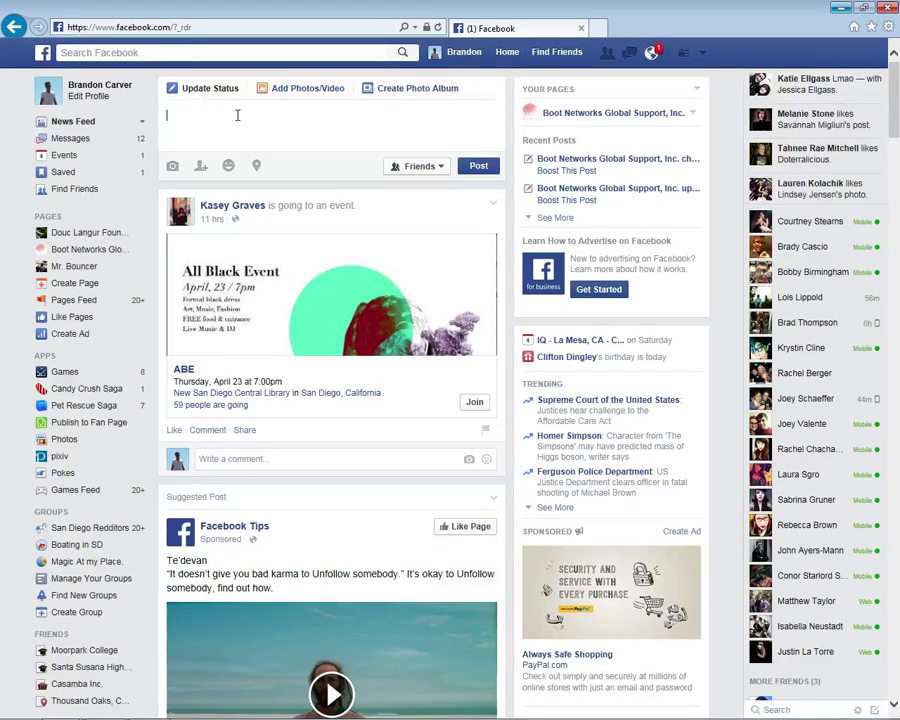
pyautogui.write('ww.bootnet.biz')
pyautogui.click(476, 165)
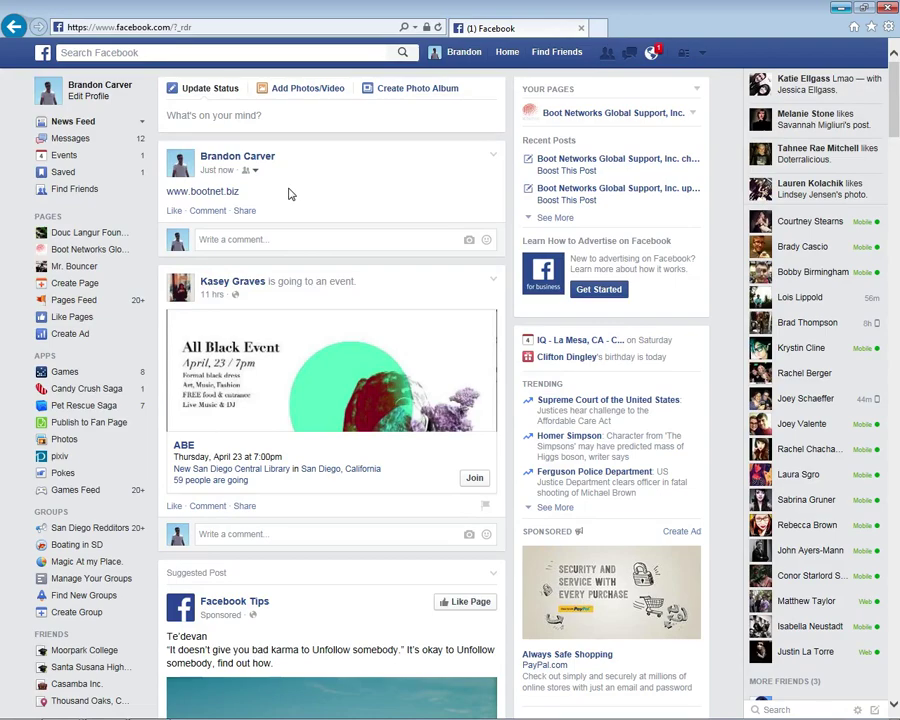
pyautogui.rightClick(230, 193)
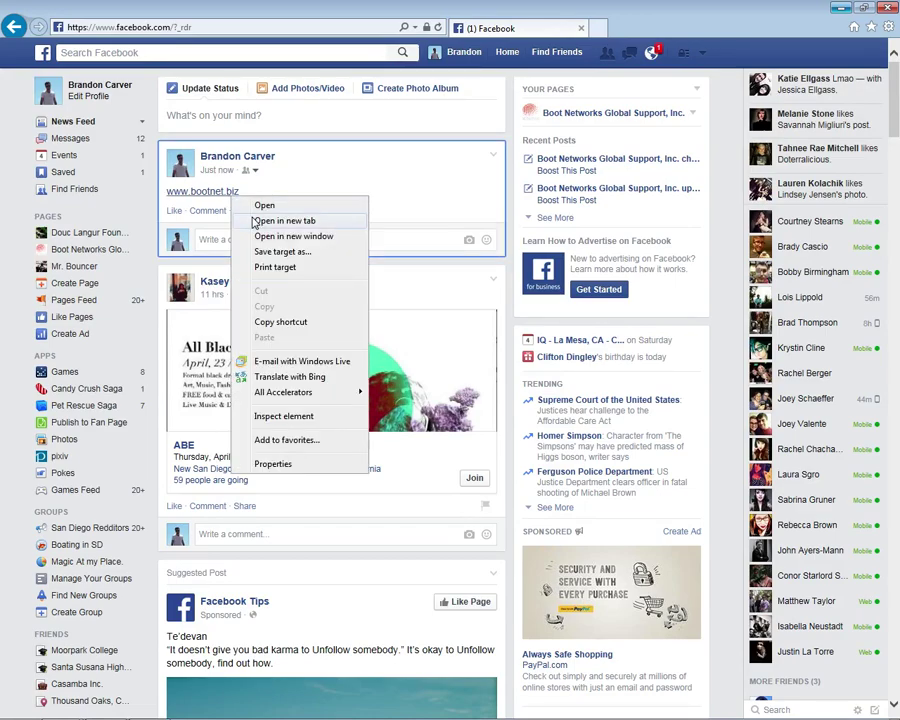
pyautogui.click(262, 222)
pyautogui.click(636, 29)
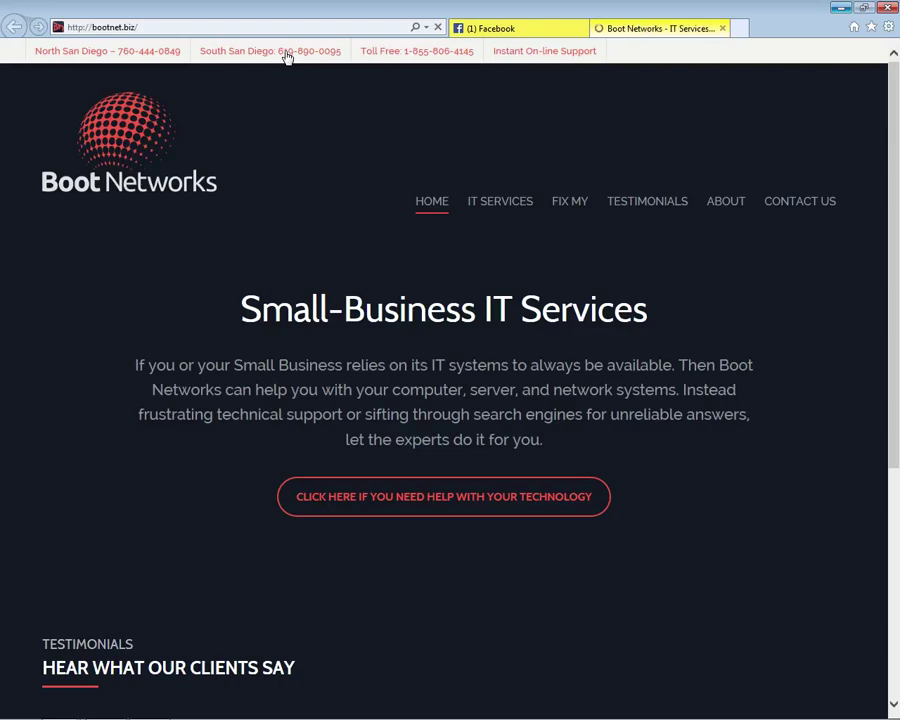
pyautogui.click(287, 30)
pyautogui.hotkey('ctrl', 'c')
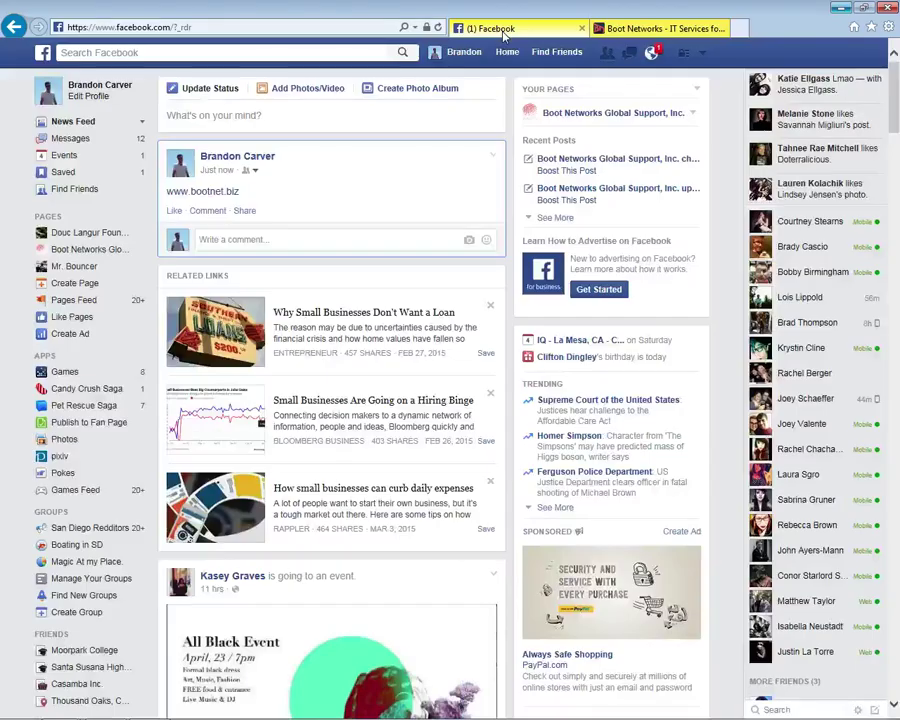
pyautogui.click(490, 28)
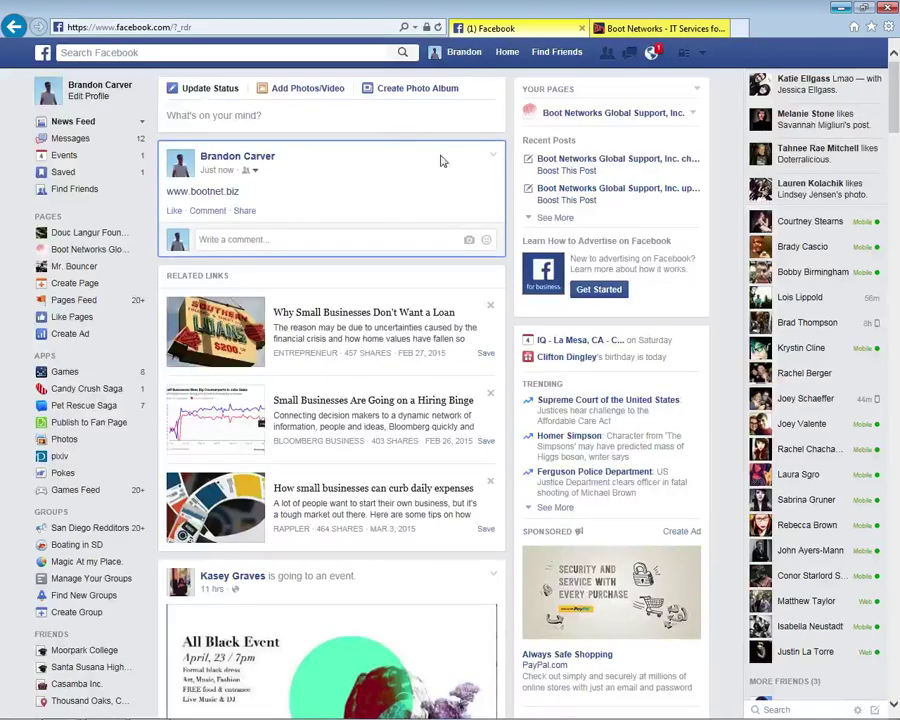
pyautogui.click(494, 156)
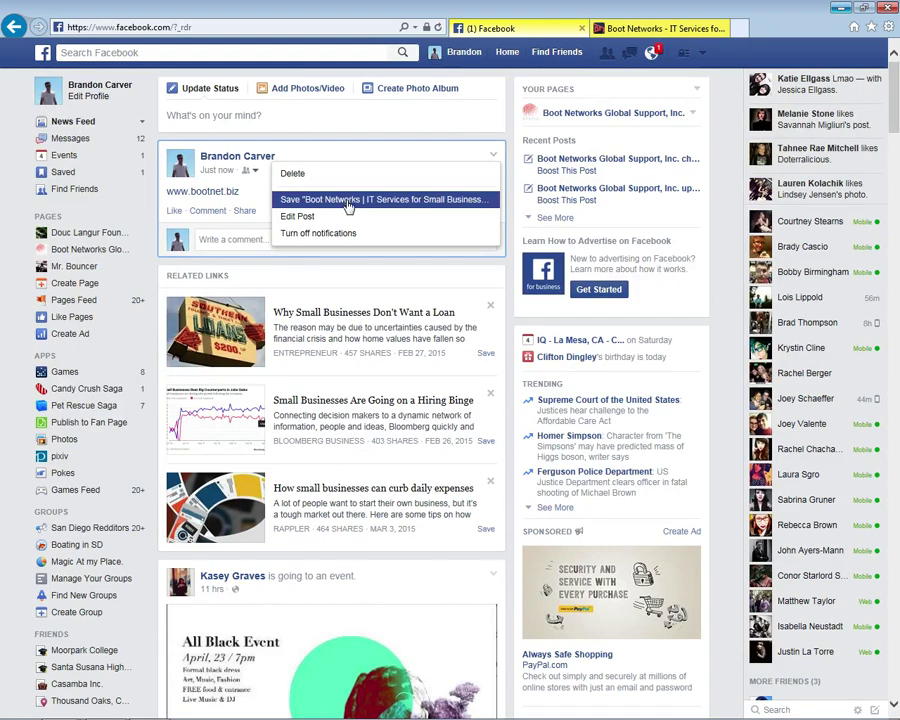
pyautogui.click(349, 201)
pyautogui.moveTo(278, 196); pyautogui.dragTo(160, 198)
pyautogui.hotkey('ctrl', 'v')
pyautogui.click(446, 224)
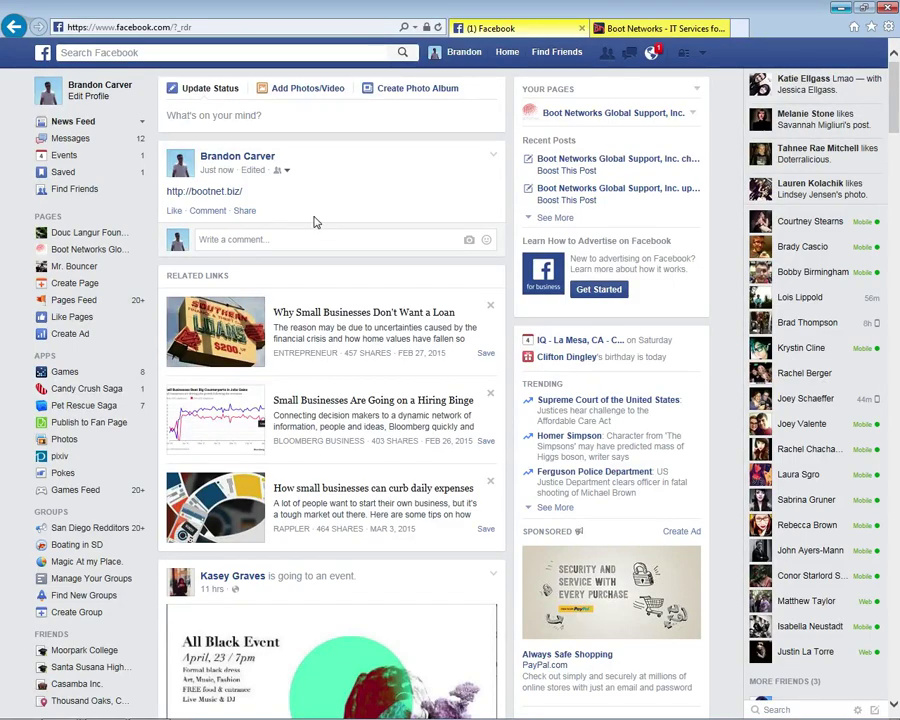
# On the Boot Networks site, open the "Gadget of the week – HP Stream Mini Desktop" article and copy its web address
pyautogui.click(632, 30)
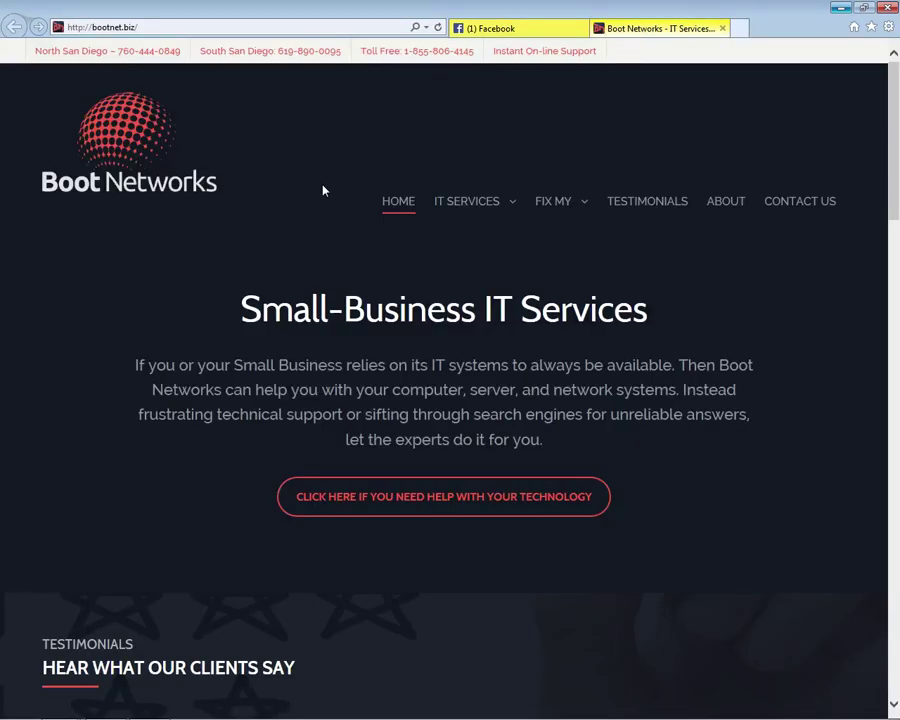
pyautogui.scroll(-7, 322, 188)
pyautogui.scroll(-4, 320, 188)
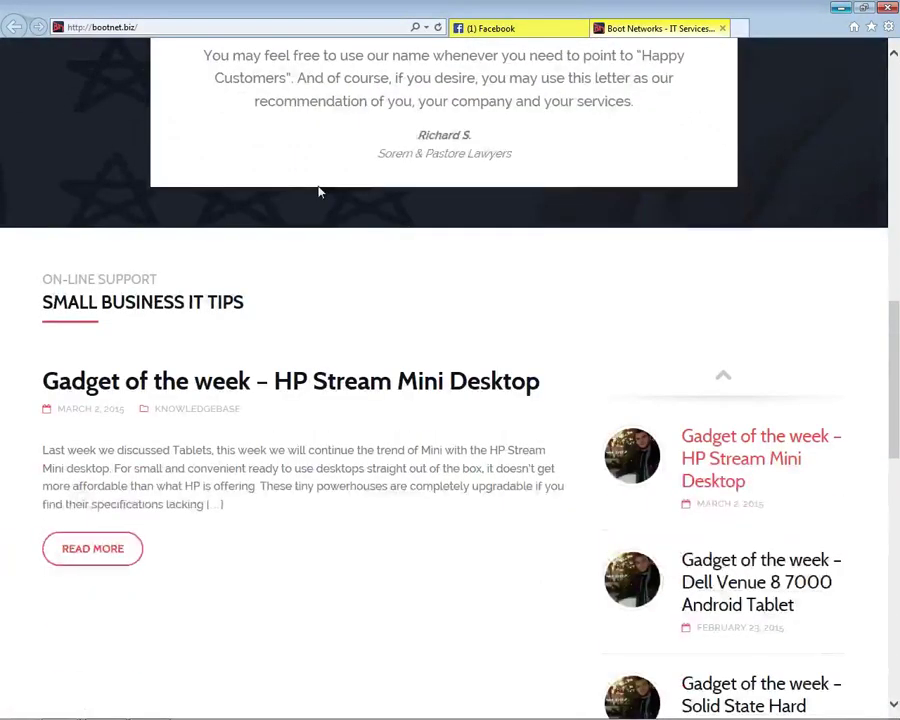
pyautogui.click(197, 283)
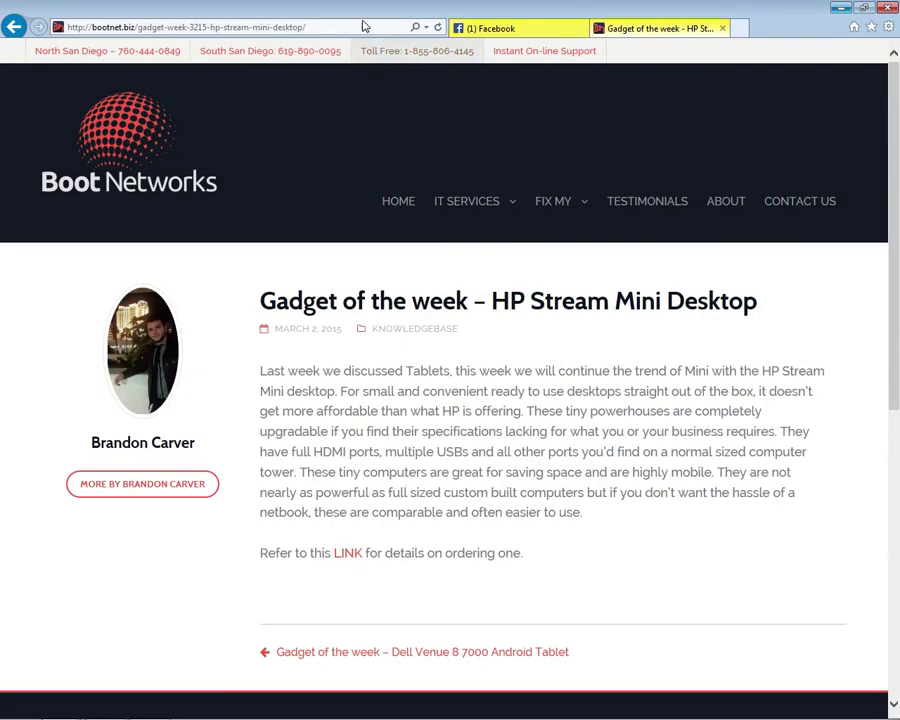
pyautogui.click(354, 28)
pyautogui.hotkey('ctrl', 'c')
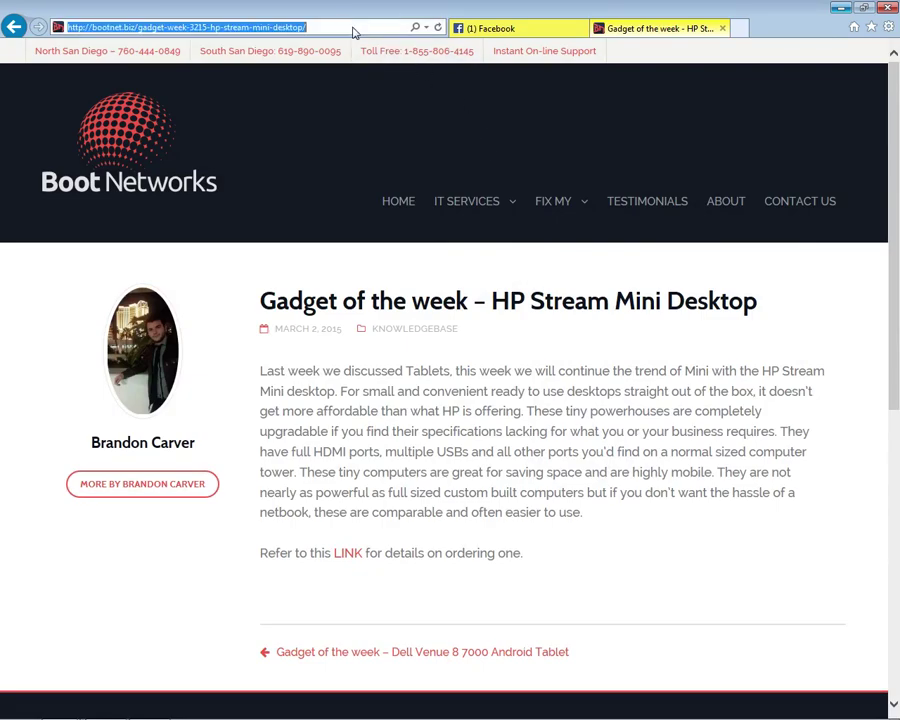
pyautogui.click(472, 28)
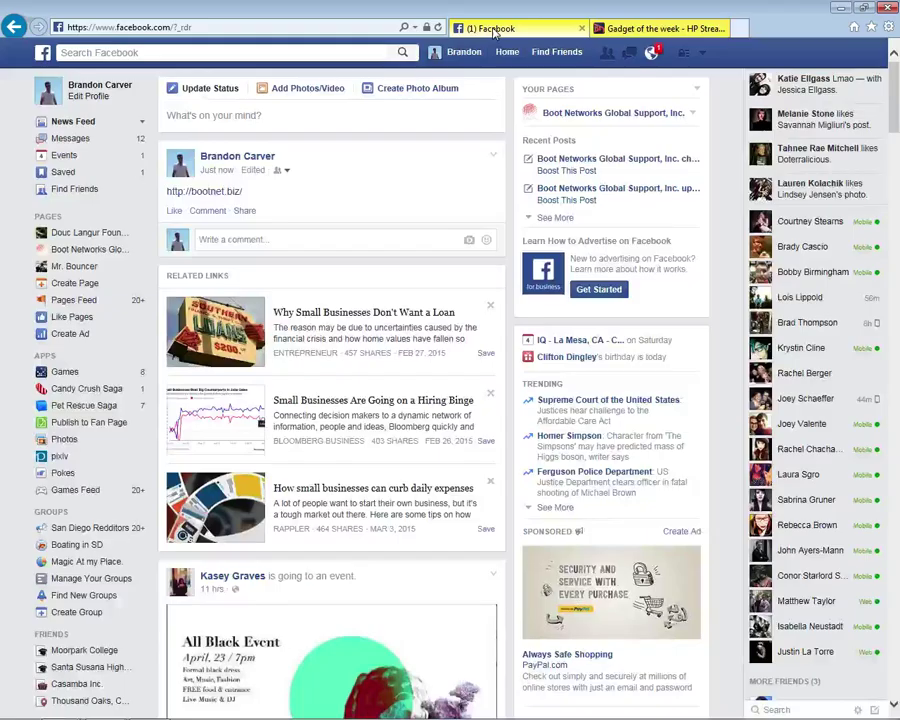
pyautogui.click(495, 157)
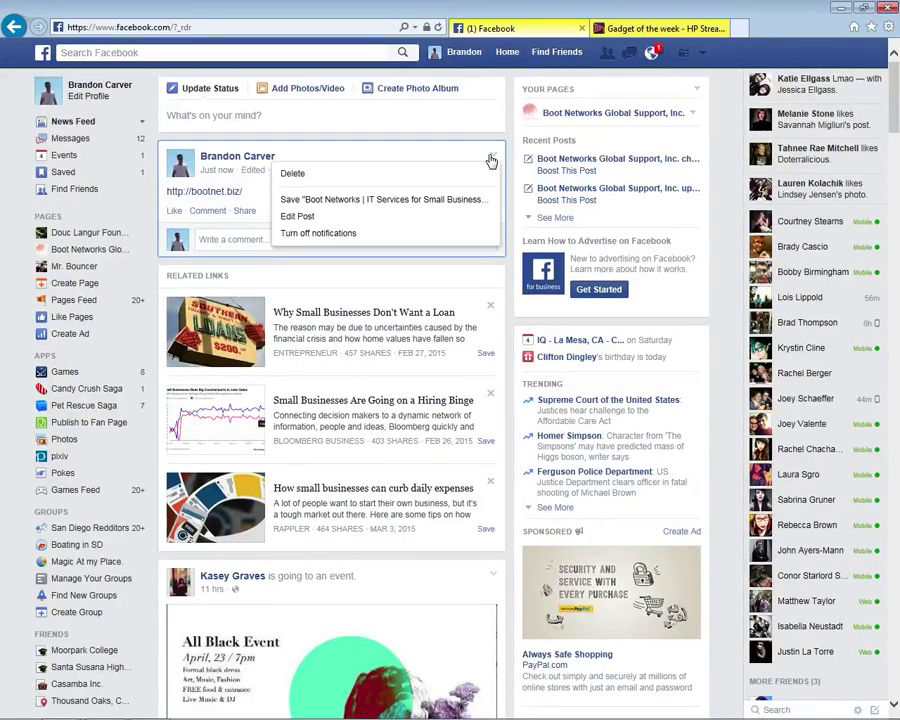
pyautogui.click(407, 216)
pyautogui.moveTo(382, 193); pyautogui.dragTo(167, 194)
pyautogui.hotkey('ctrl', 'v')
pyautogui.click(472, 226)
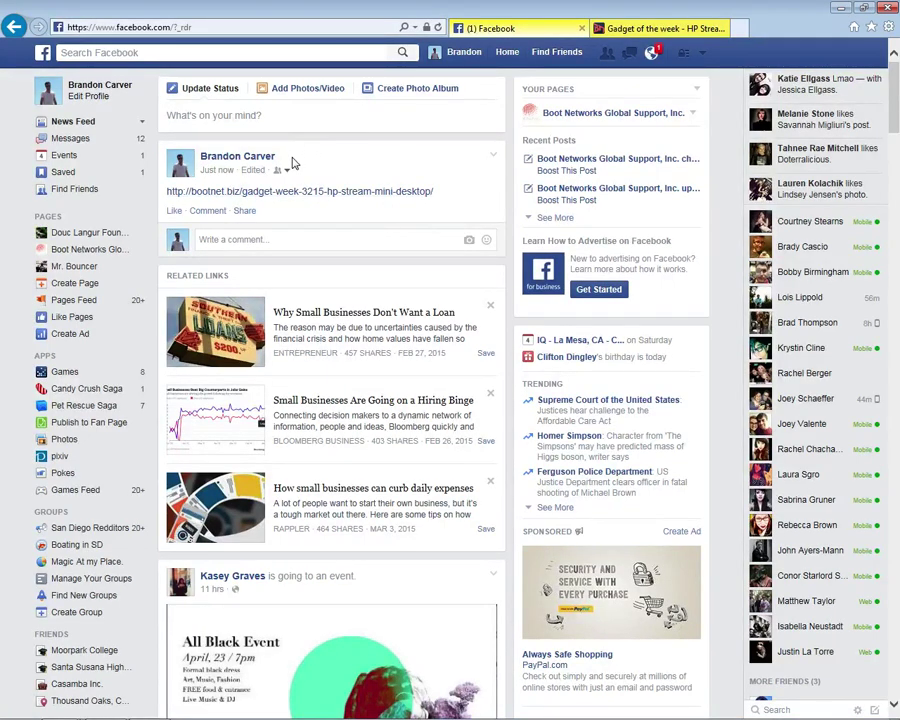
# Browse the posts, events and shared links in the News Feed
pyautogui.scroll(-4, 300, 200)
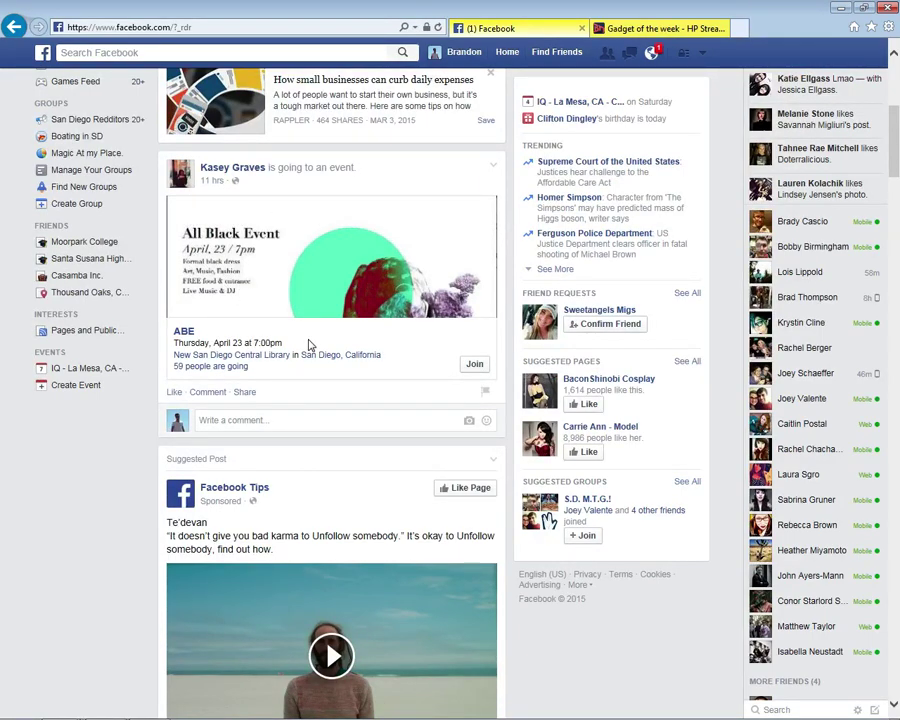
pyautogui.scroll(1, 250, 360)
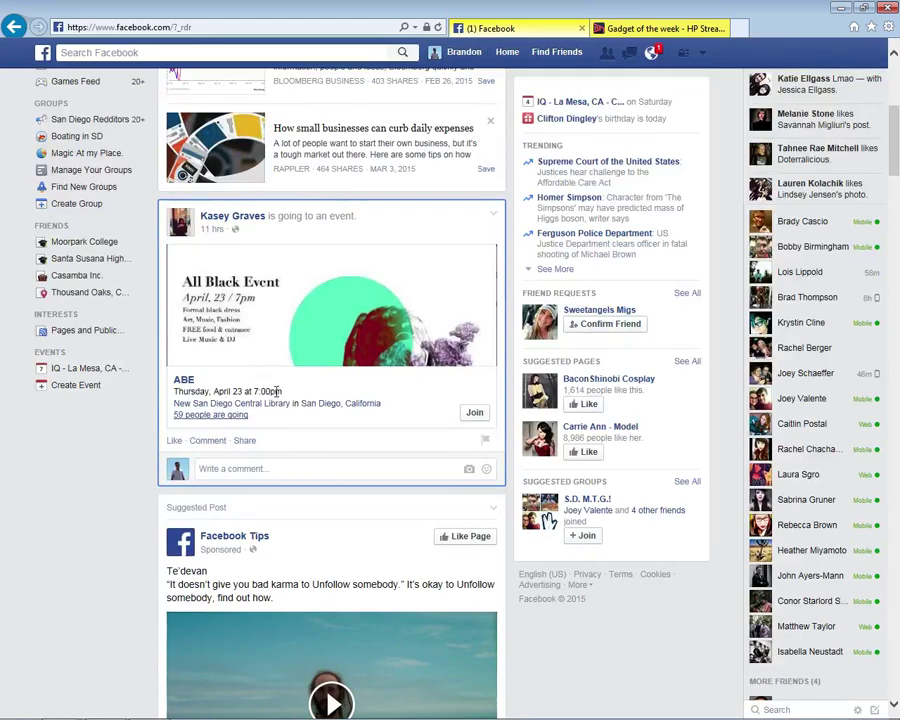
pyautogui.scroll(-5, 157, 403)
pyautogui.scroll(-3, 157, 403)
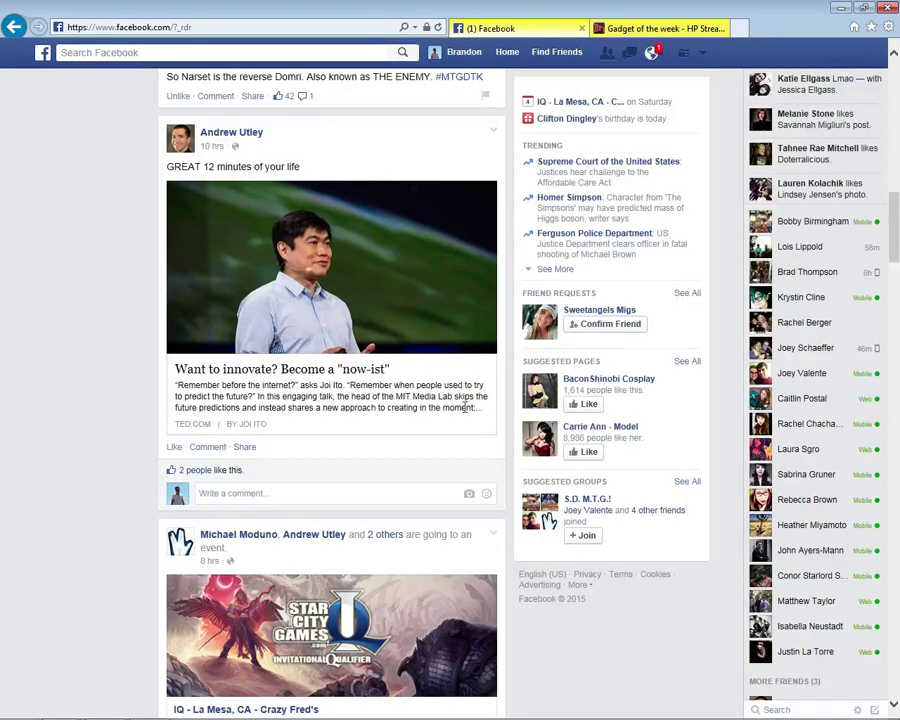
pyautogui.scroll(5, 141, 335)
pyautogui.scroll(6, 141, 335)
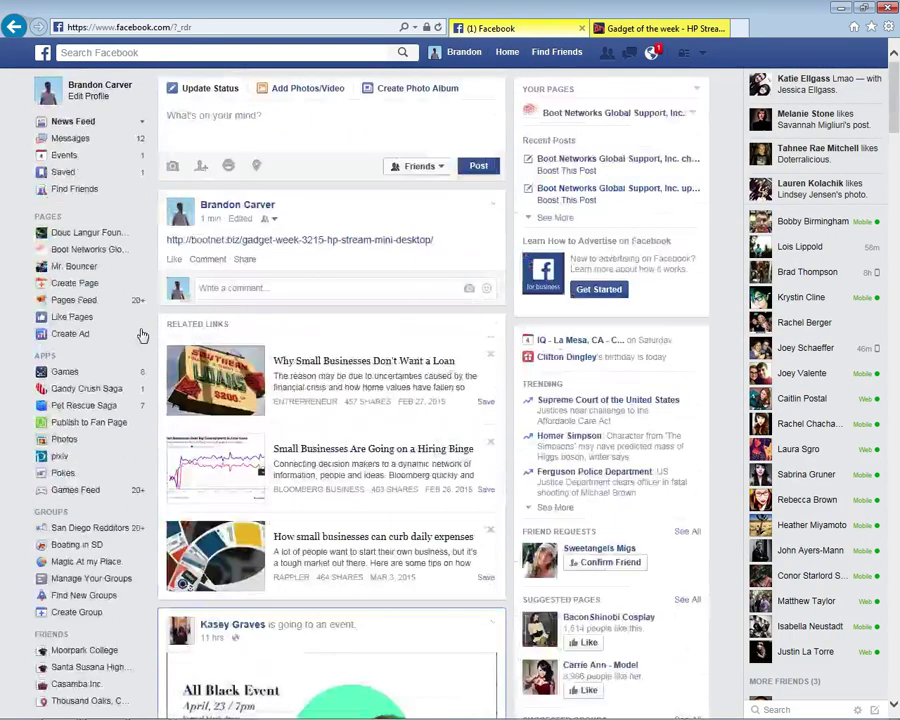
# Delete the HP Stream Mini Desktop link post from the News Feed and dismiss its Related Links box
pyautogui.click(492, 203)
pyautogui.moveTo(444, 248); pyautogui.dragTo(434, 225)
pyautogui.click(430, 225)
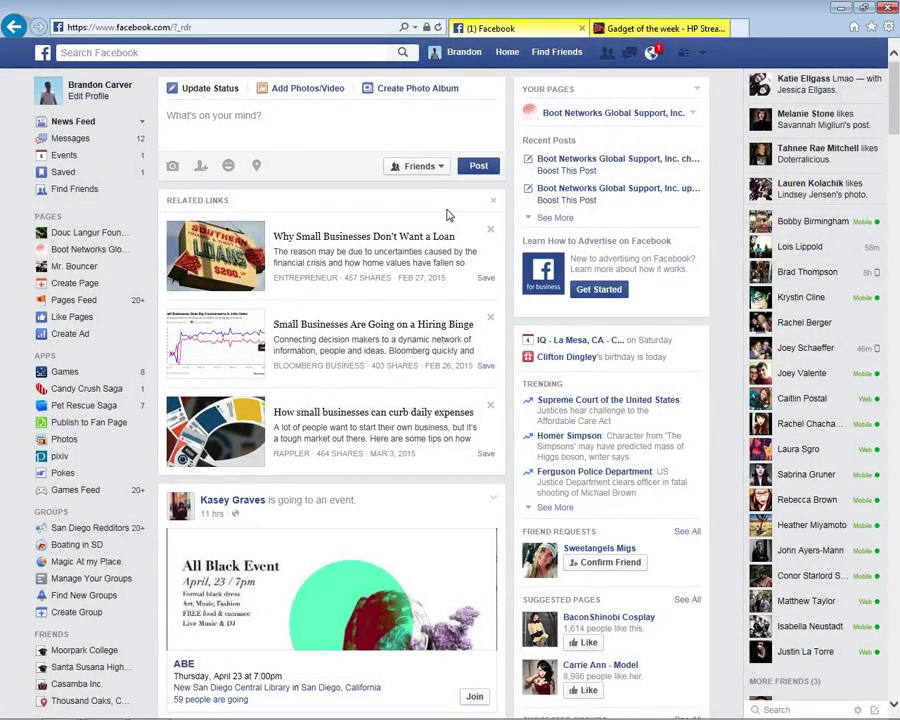
pyautogui.click(493, 201)
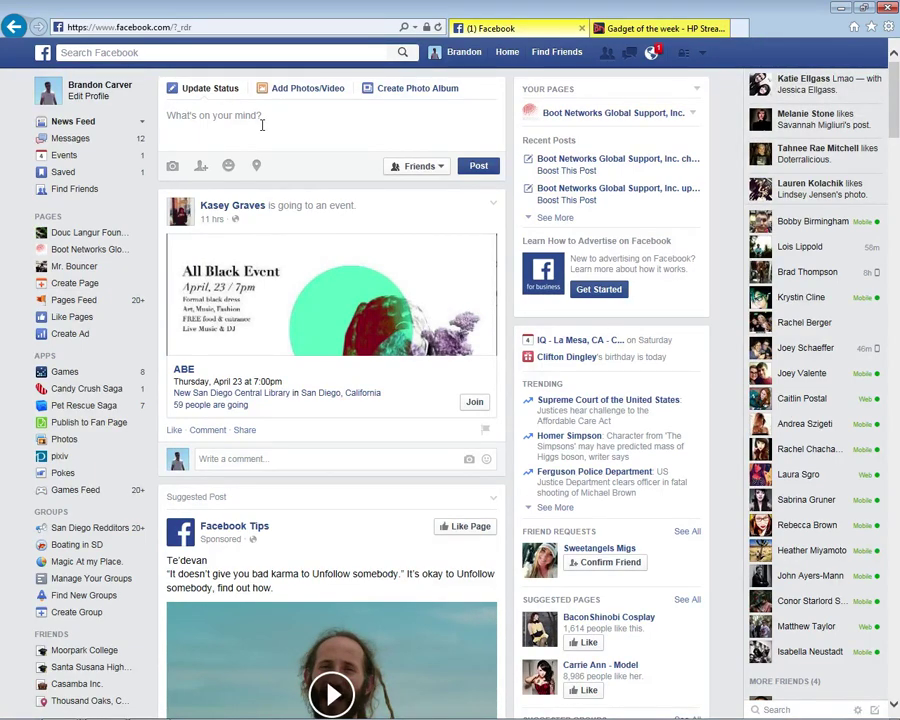
# Go to the message inbox and start a new message addressed to a friend found by first name
pyautogui.click(62, 142)
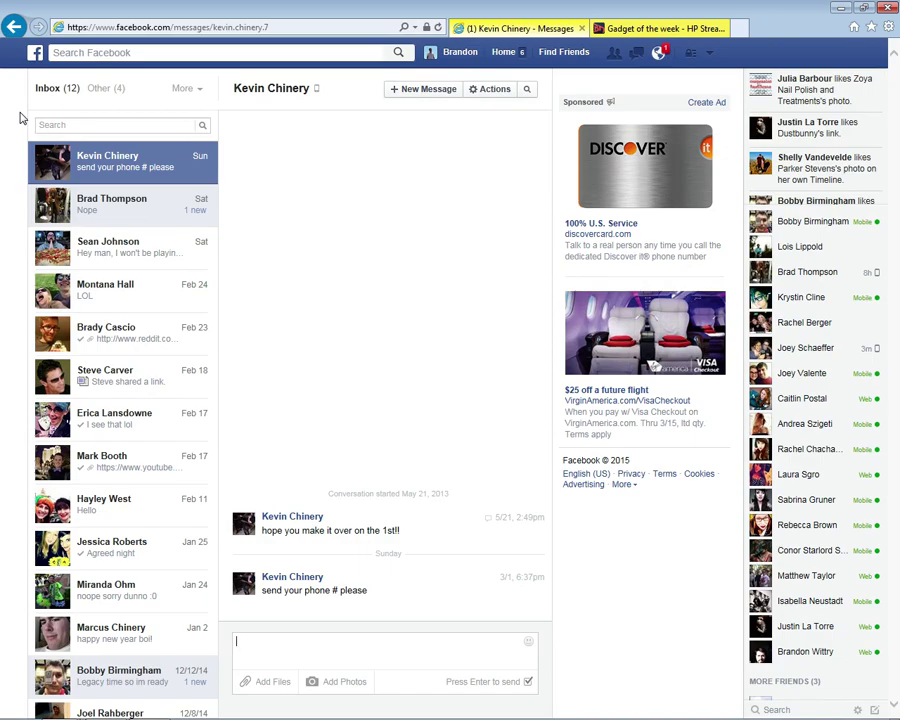
pyautogui.click(55, 124)
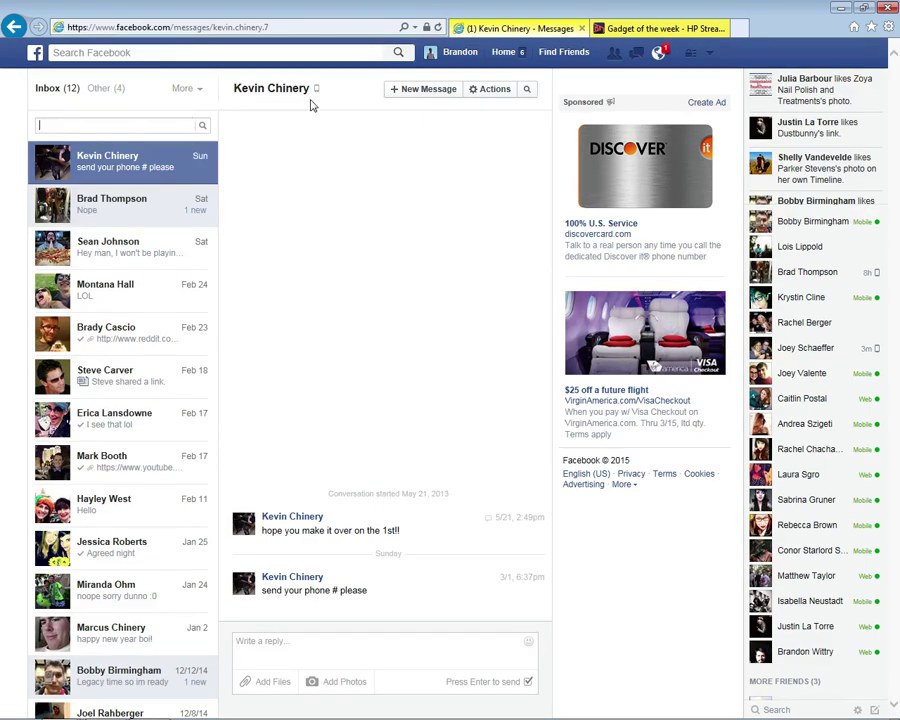
pyautogui.click(416, 93)
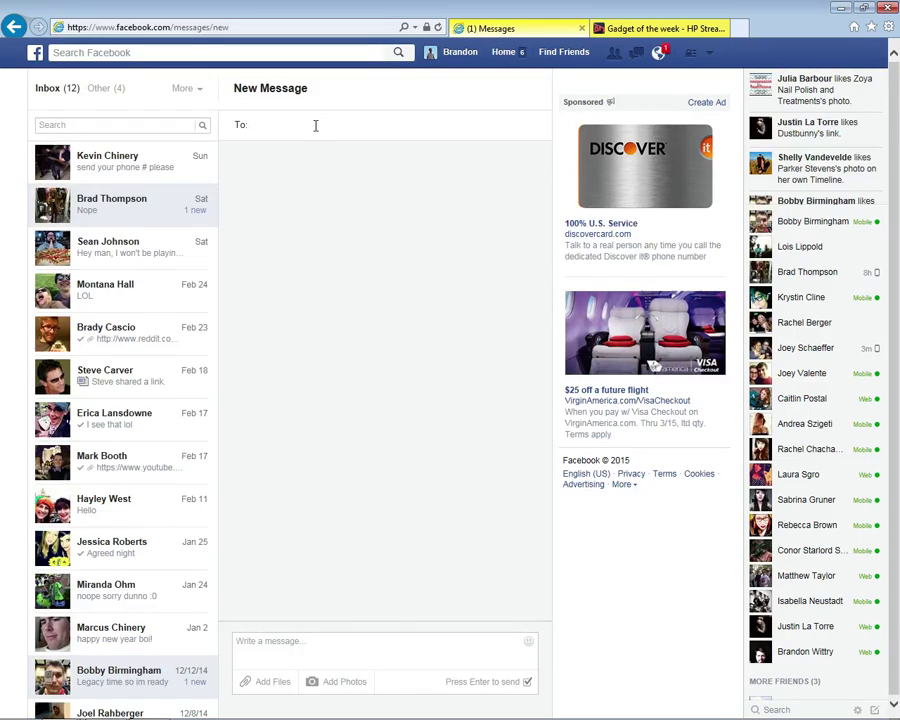
pyautogui.write('brady')
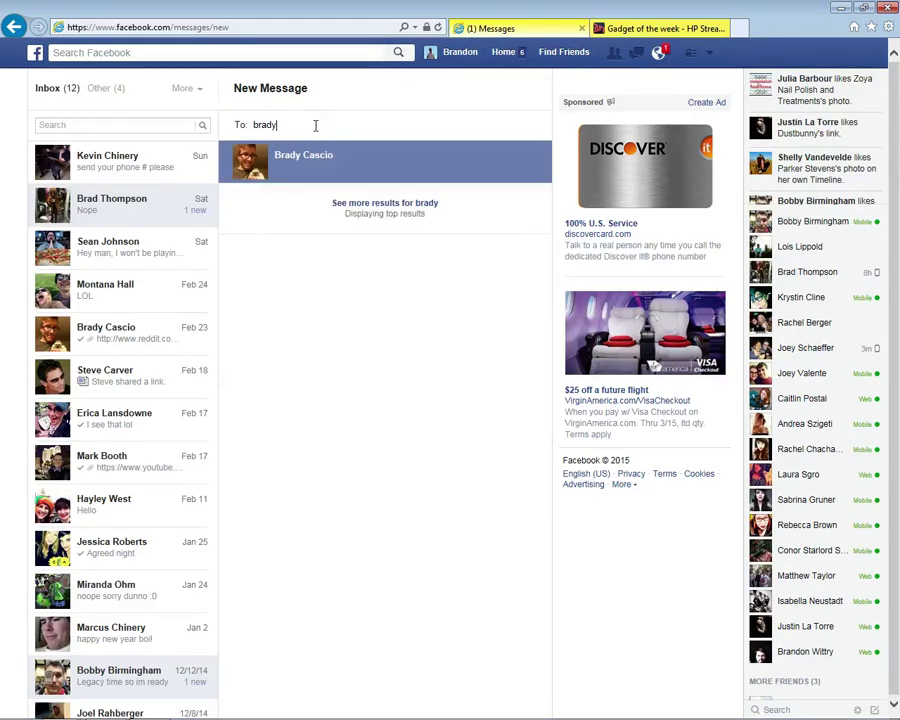
pyautogui.click(310, 175)
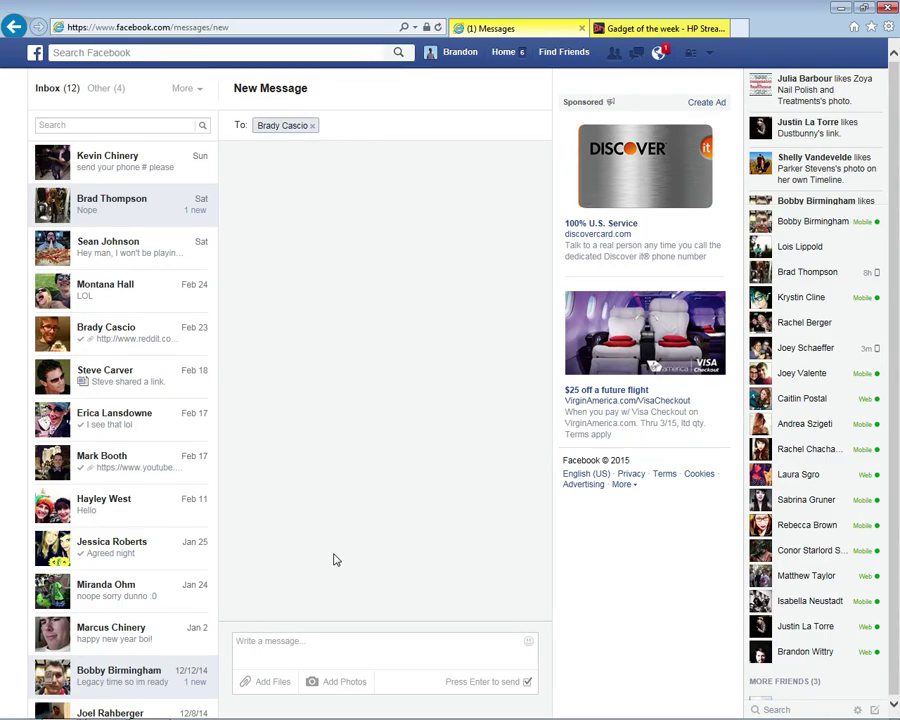
# Write "hello old Friend" as the new message and send it
pyautogui.click(315, 651)
pyautogui.write('hello old Friend')
pyautogui.press('Return')
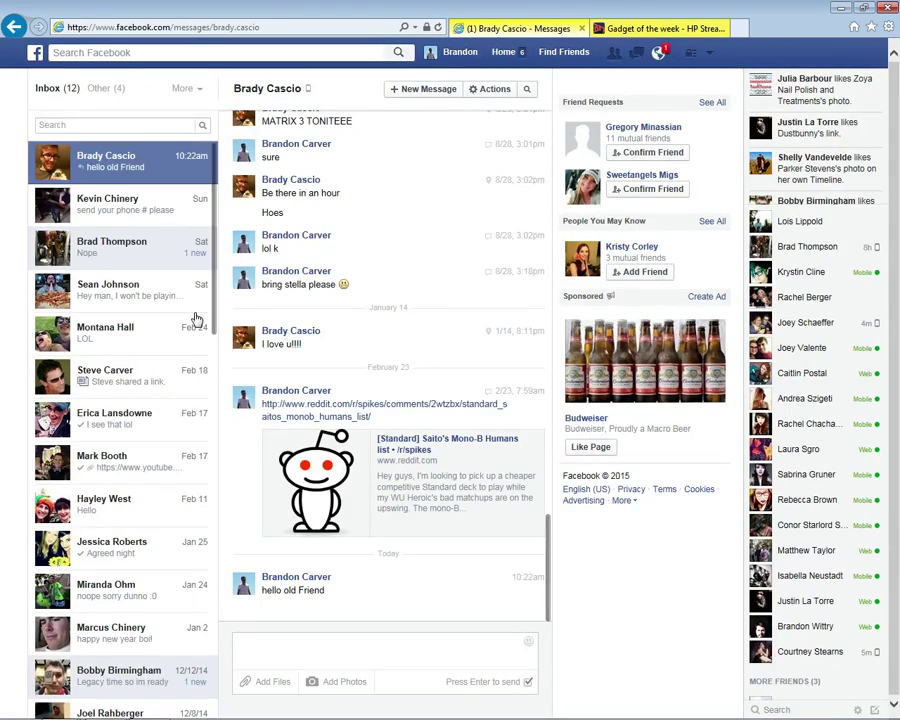
# Return to the home page and open the profile of the second person in the recent searches
pyautogui.click(35, 55)
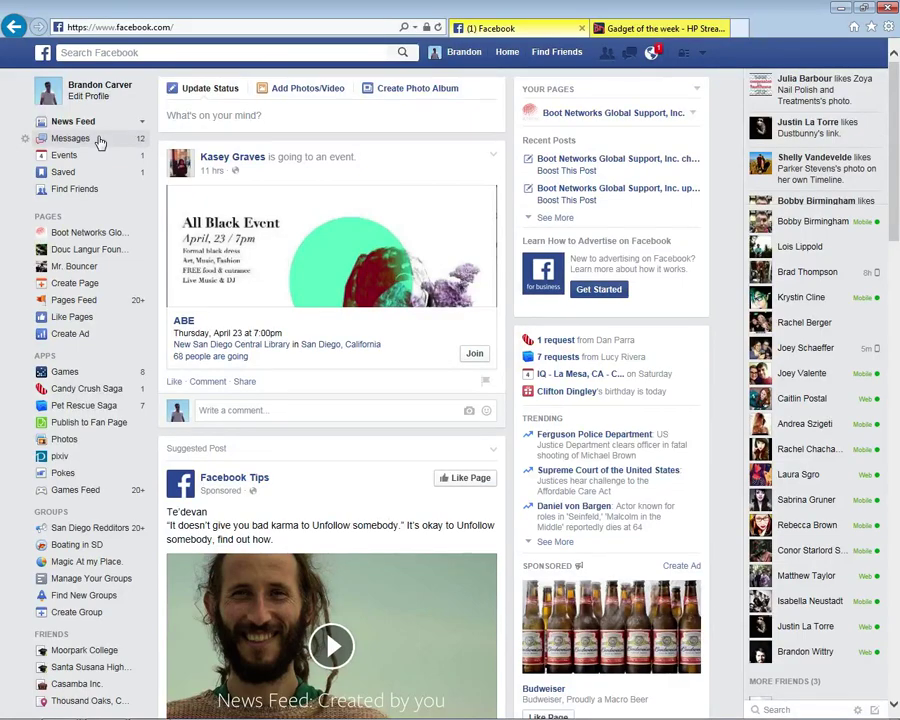
pyautogui.click(173, 53)
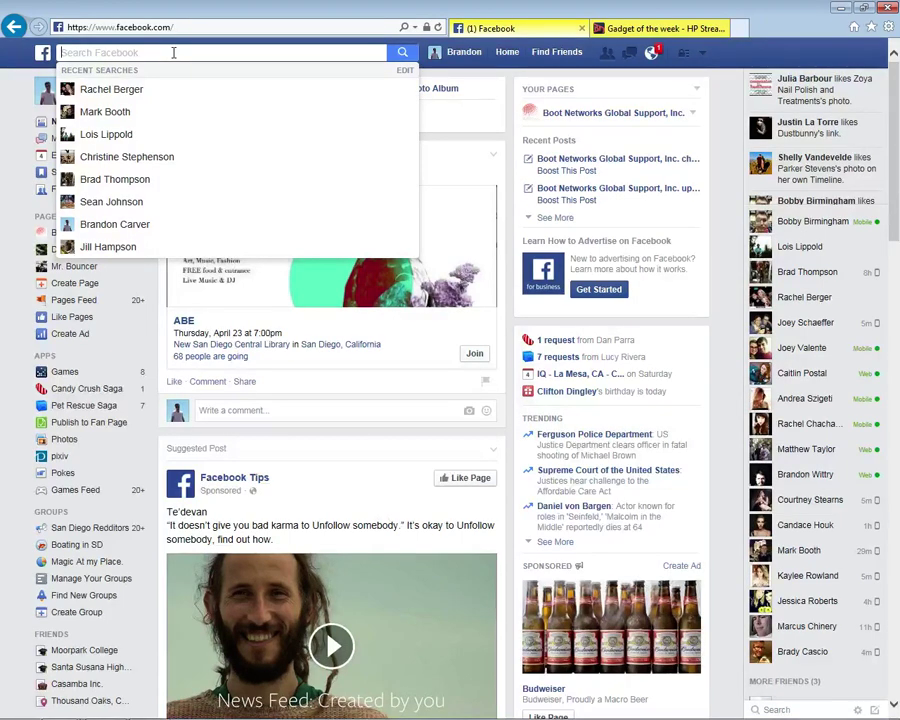
pyautogui.click(140, 113)
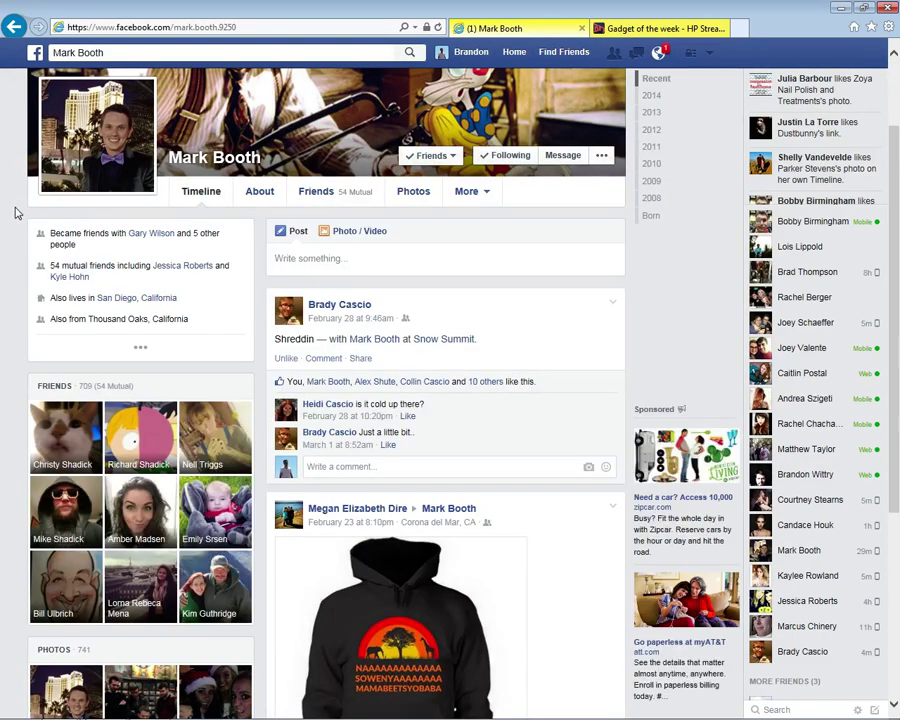
pyautogui.scroll(2, 15, 213)
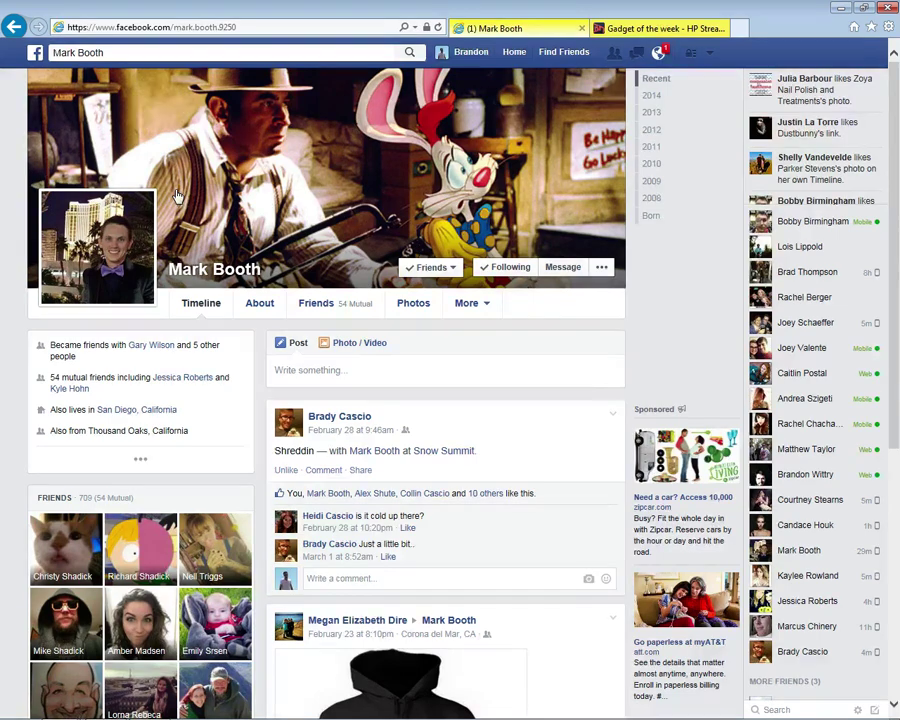
# View the friendship options on the friend's profile, and unfollow and re-follow the friend
pyautogui.moveTo(418, 272)
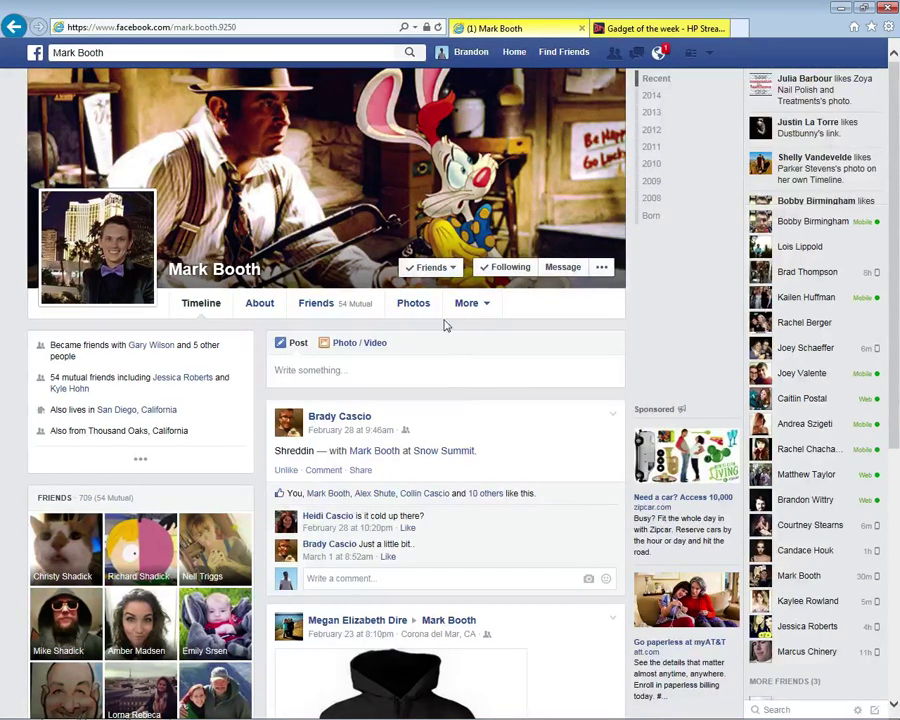
pyautogui.click(455, 271)
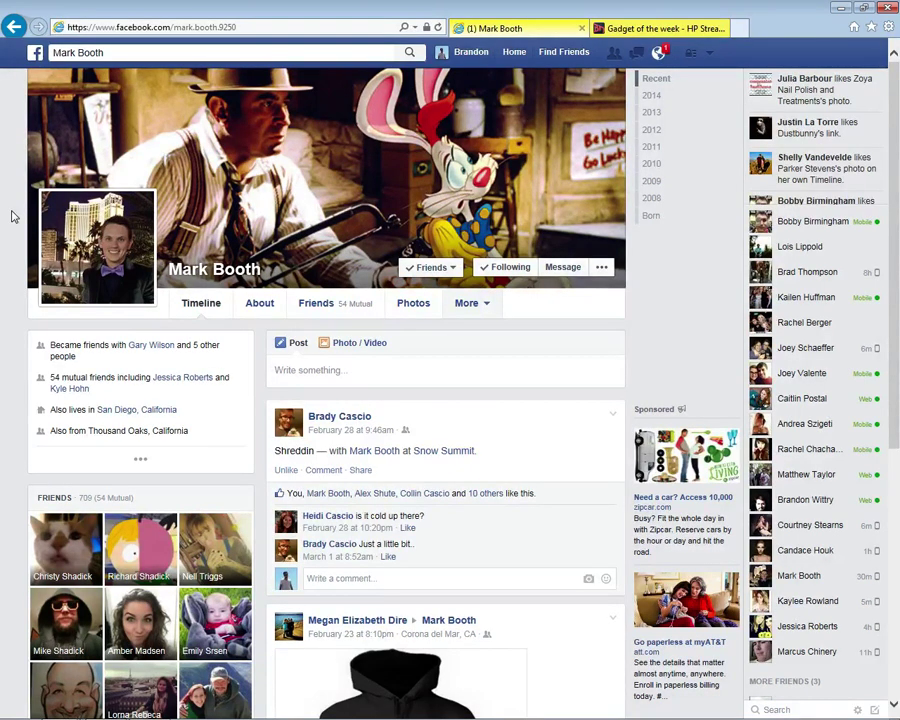
pyautogui.click(510, 267)
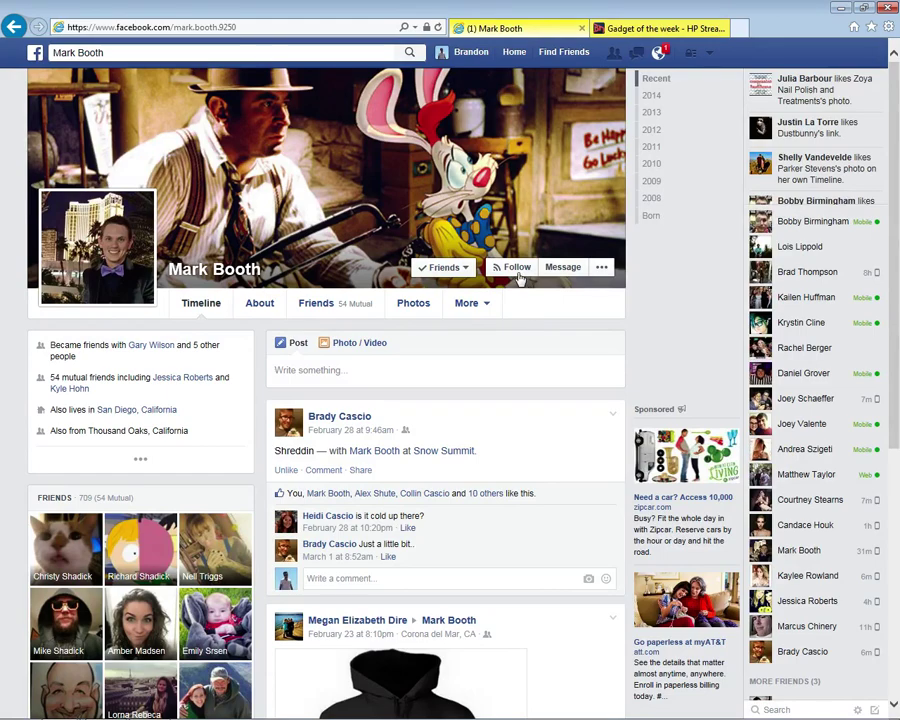
pyautogui.click(512, 270)
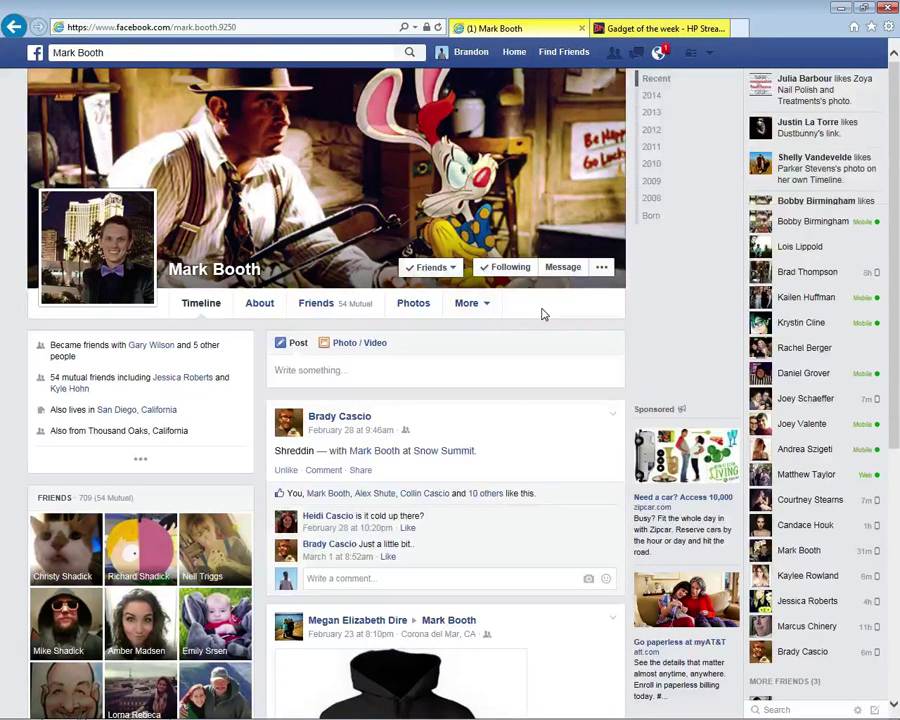
# Open and close a chat window with the friend from the profile, and return to the home page
pyautogui.click(564, 269)
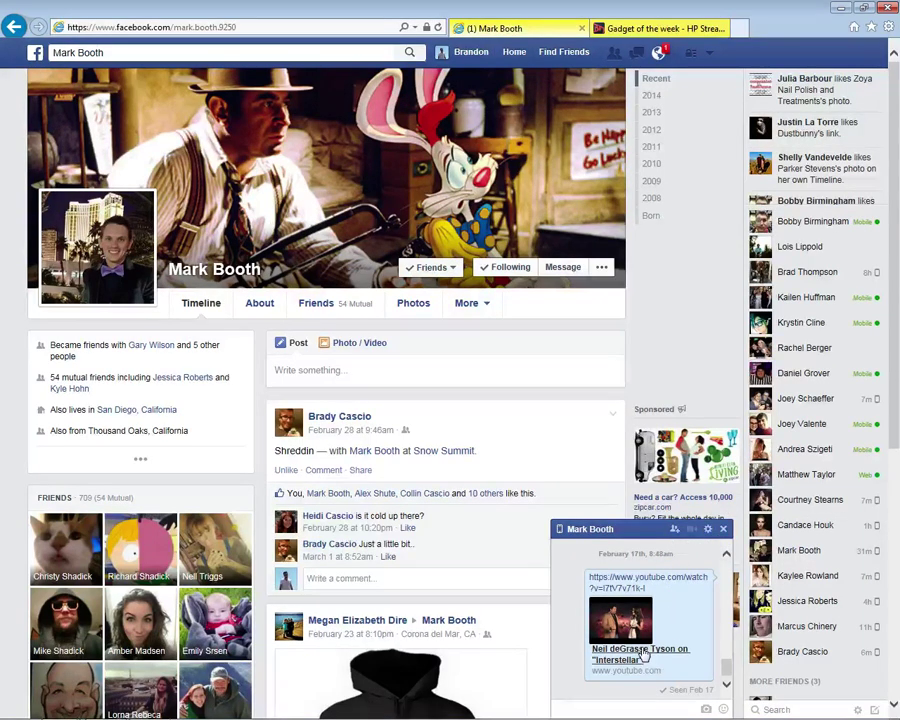
pyautogui.click(723, 529)
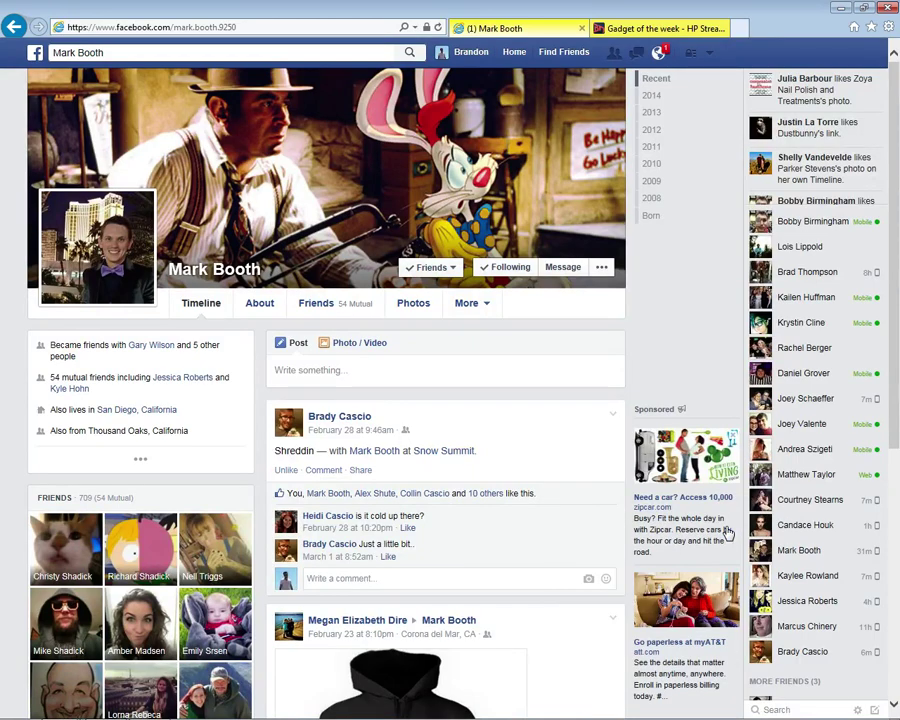
pyautogui.click(33, 54)
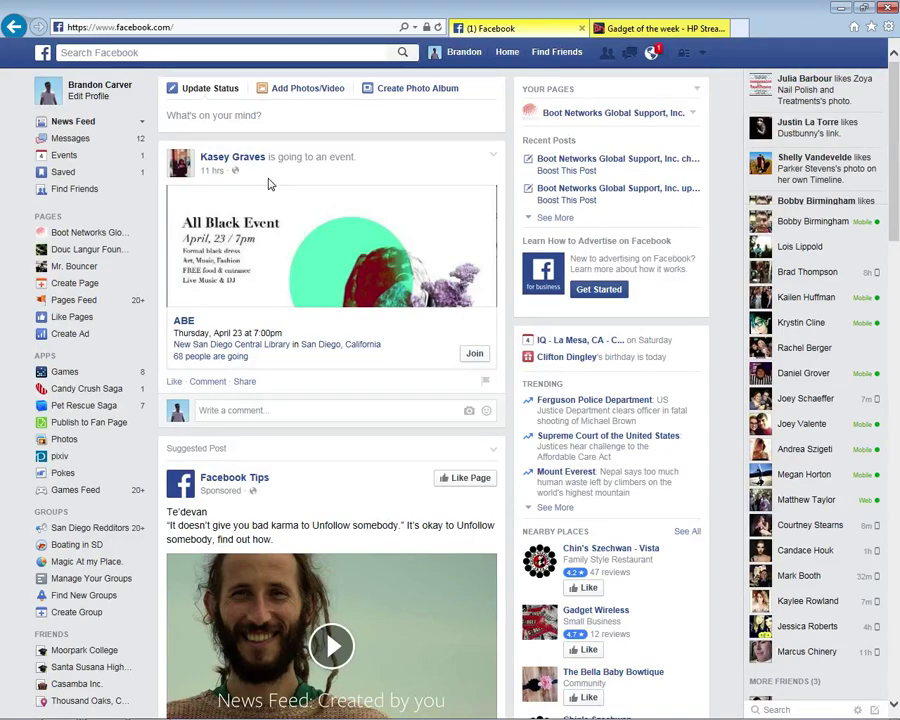
# Open your own profile and examine the Timeline's posts and its status box
pyautogui.click(89, 97)
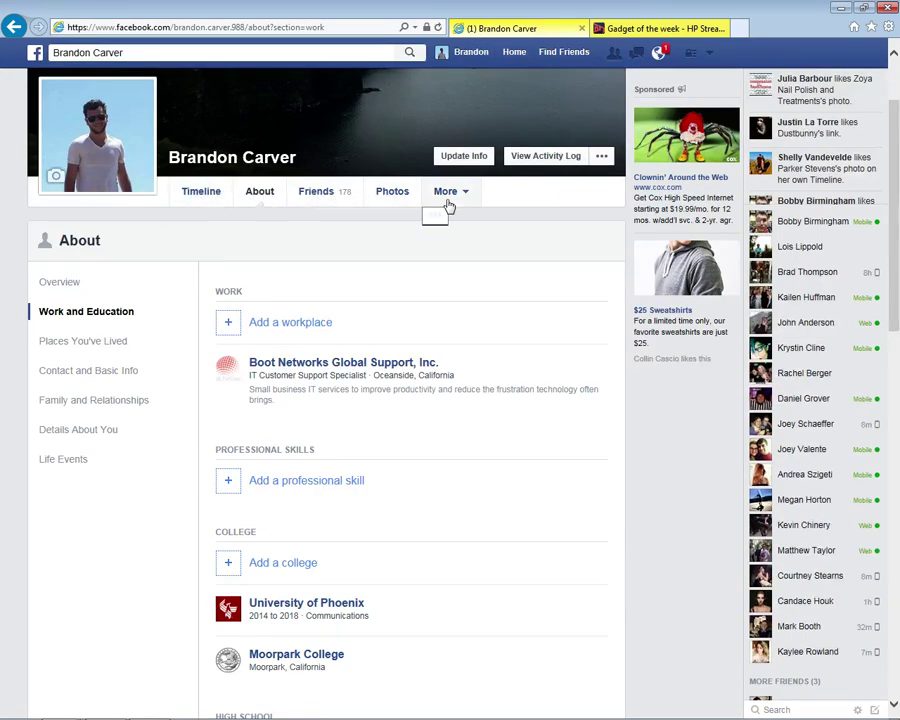
pyautogui.click(201, 192)
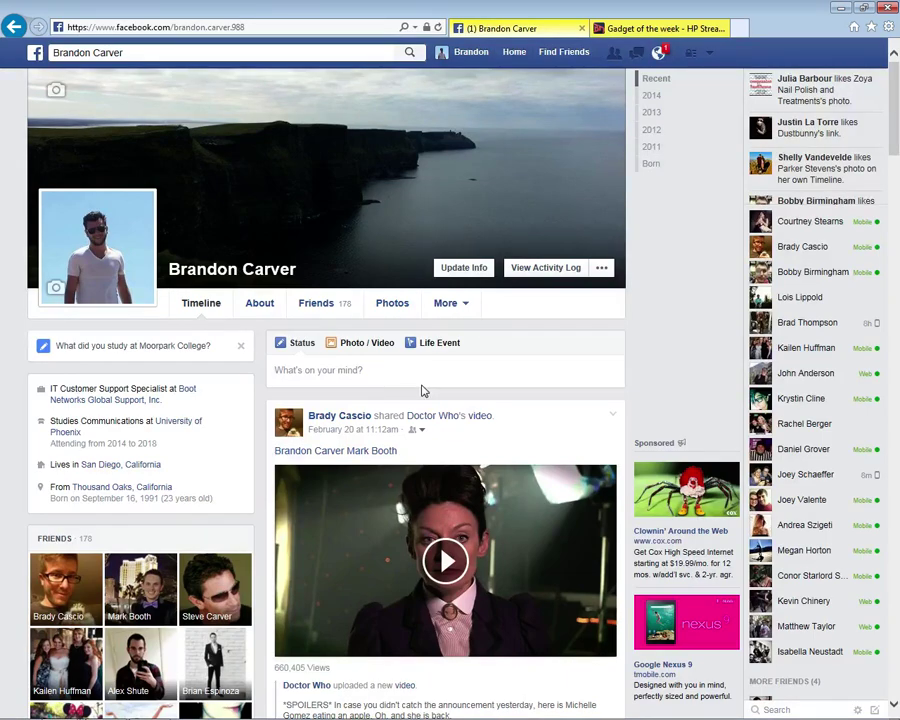
pyautogui.scroll(-6, 423, 391)
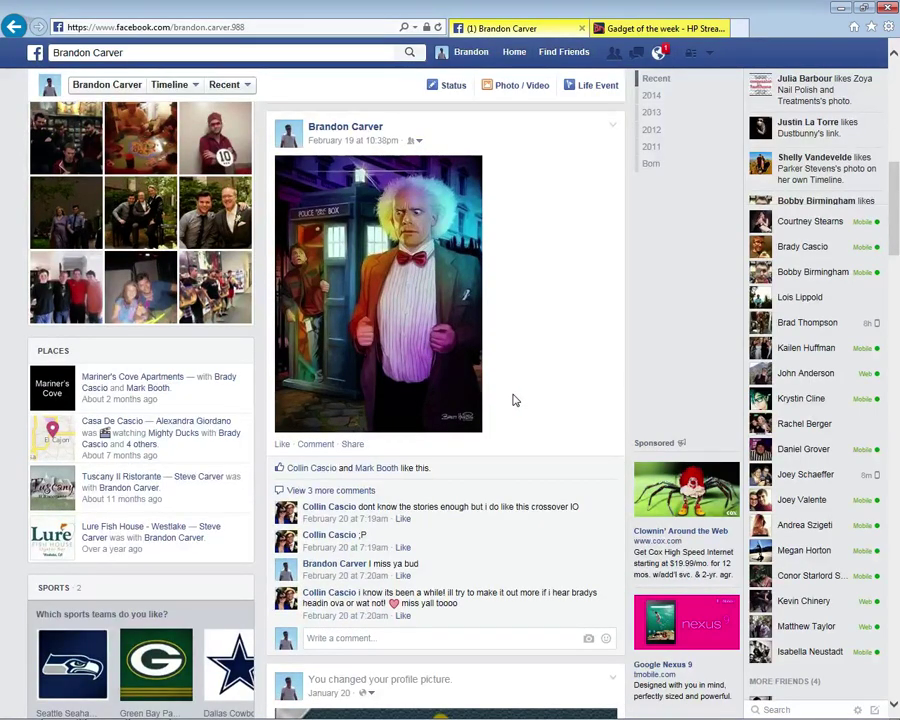
pyautogui.scroll(8, 514, 400)
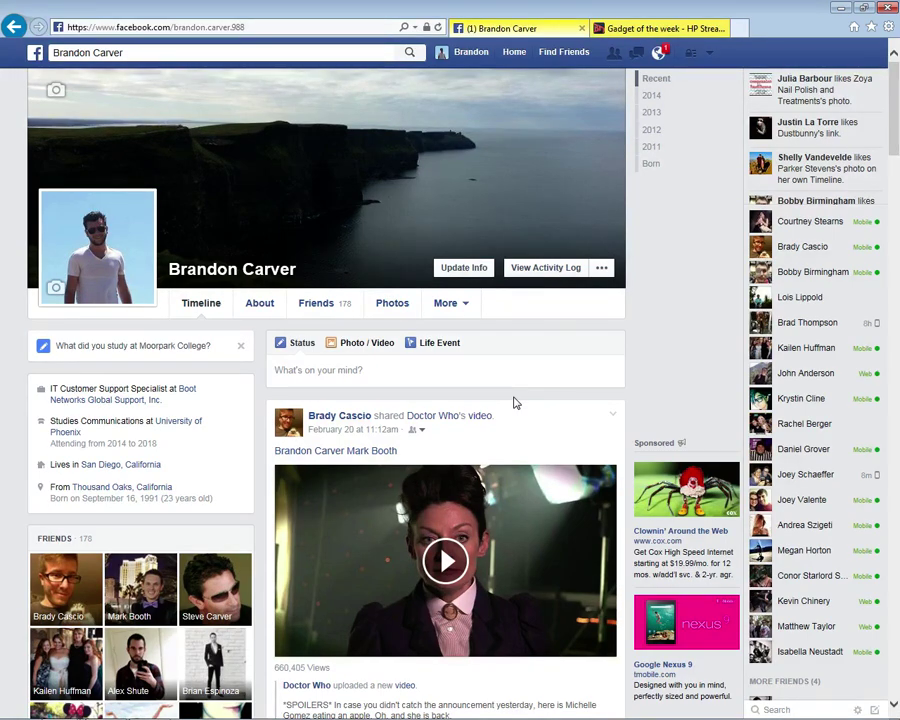
pyautogui.click(419, 375)
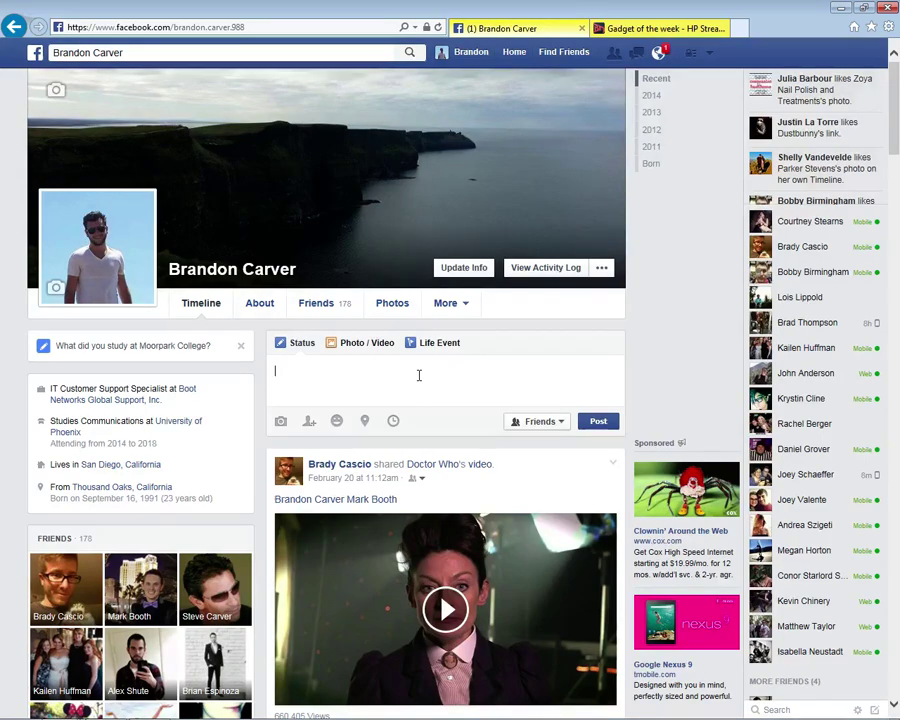
# Dismiss the incoming chat window and open Contact and Basic Info for editing from the profile's About overview
pyautogui.click(254, 305)
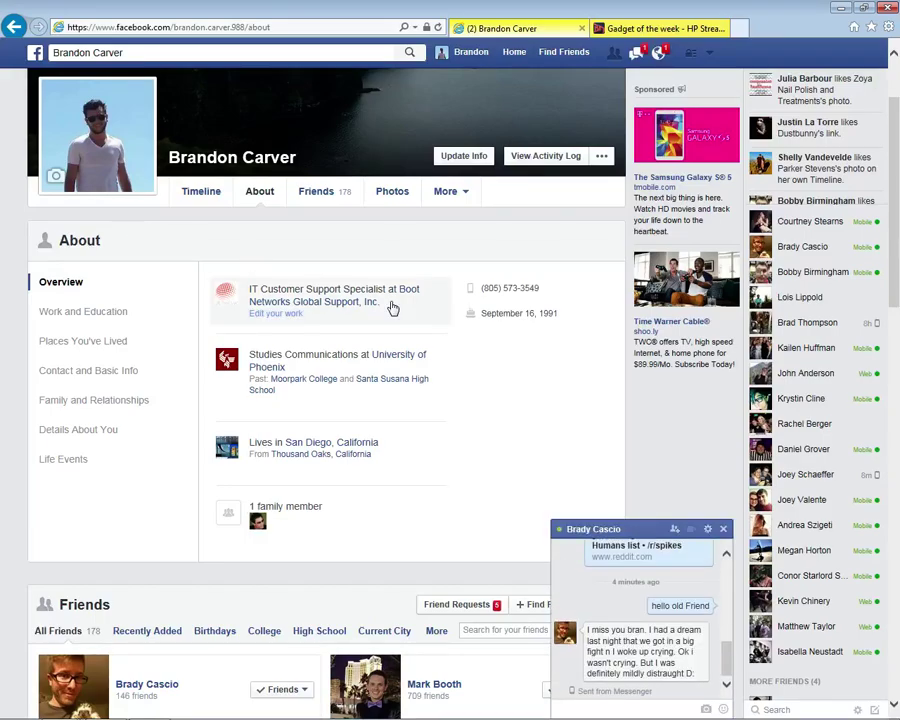
pyautogui.click(723, 529)
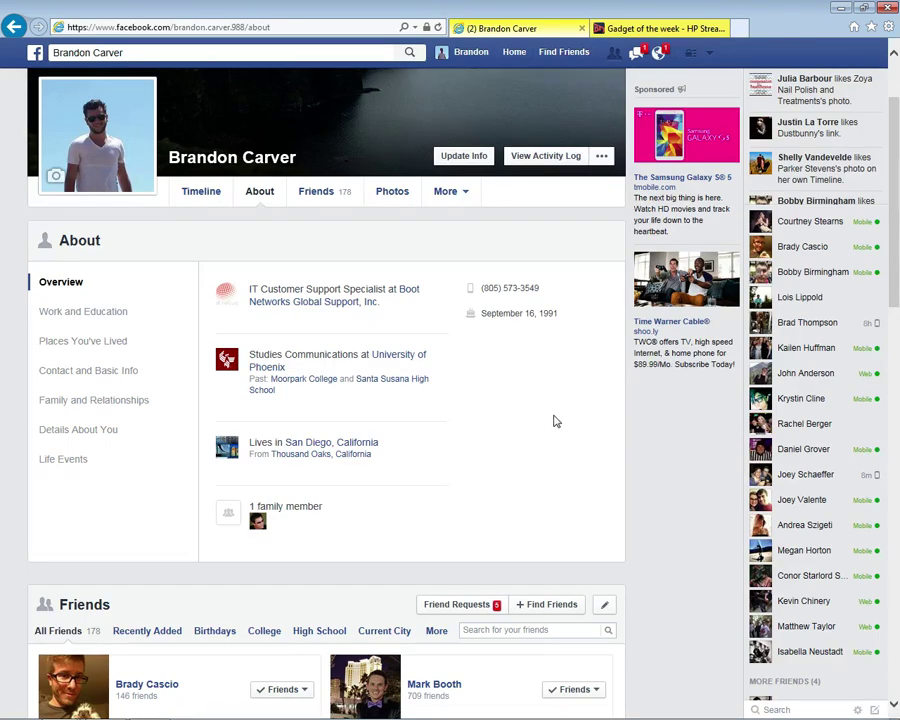
pyautogui.moveTo(518, 300)
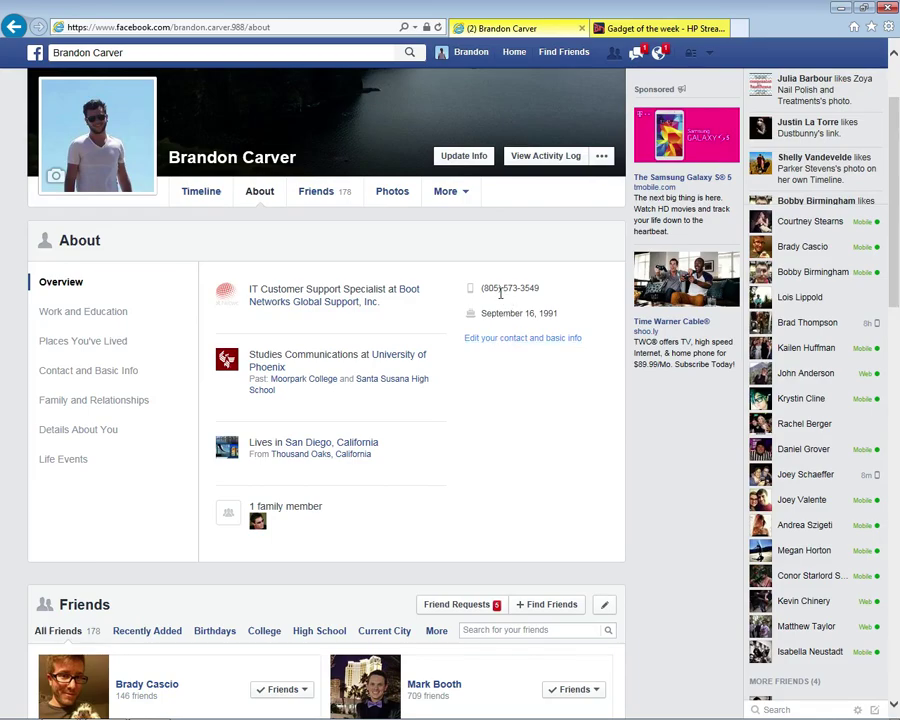
pyautogui.click(514, 345)
pyautogui.scroll(-1, 517, 347)
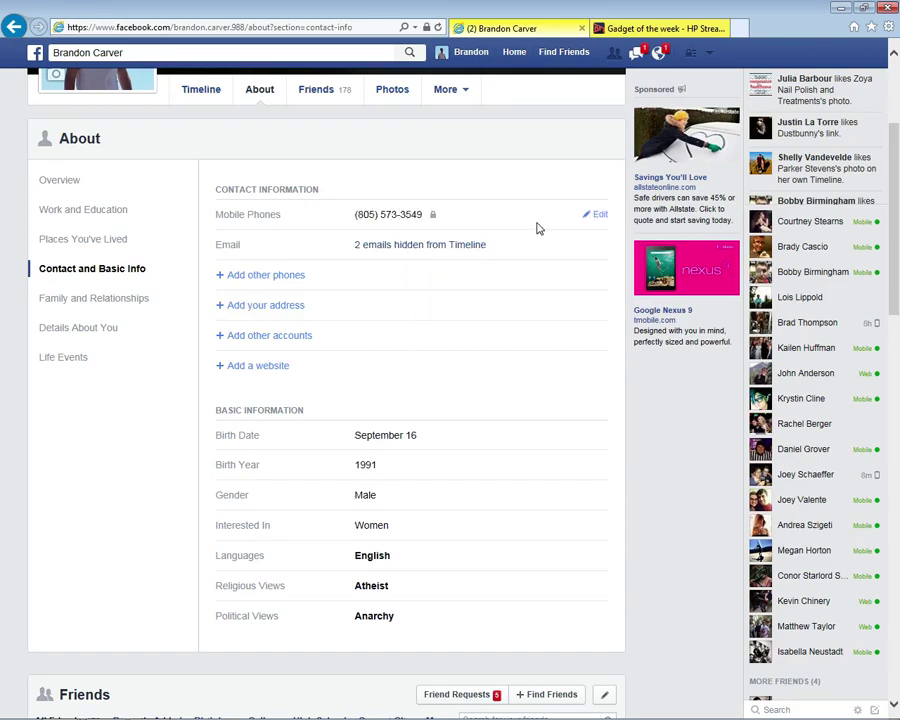
# Open the mobile phone entry for editing, save it, and enter the account password to authorize the save
pyautogui.moveTo(599, 223)
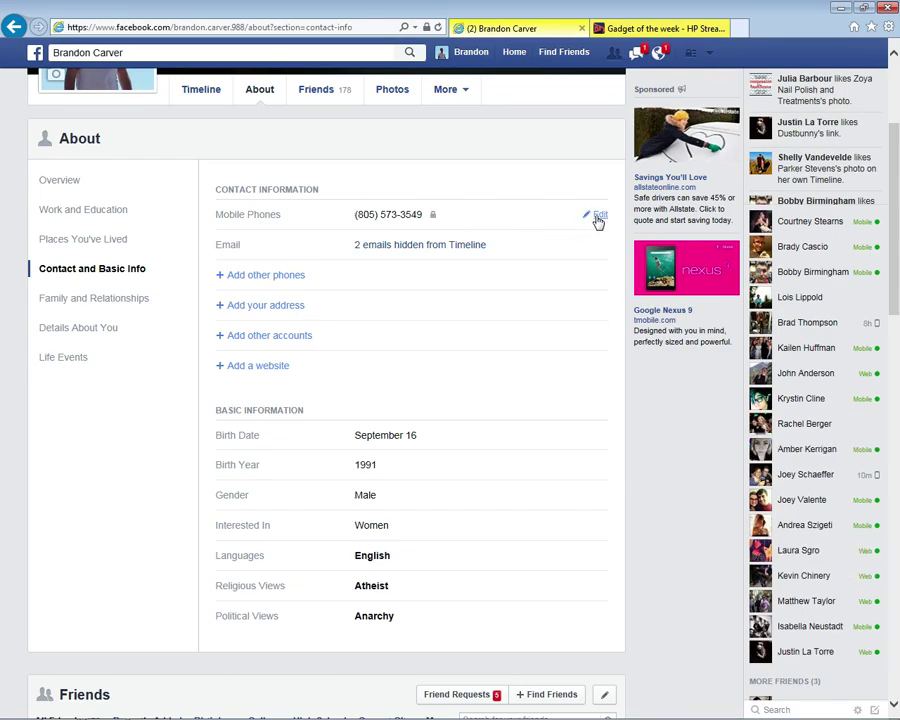
pyautogui.click(445, 229)
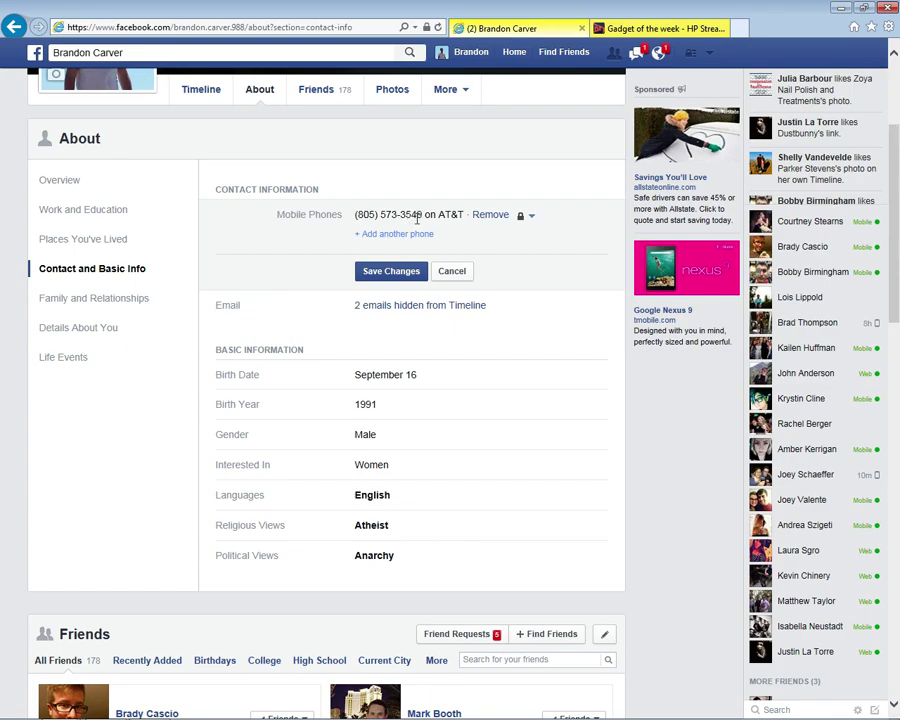
pyautogui.doubleClick(409, 216)
pyautogui.click(416, 215)
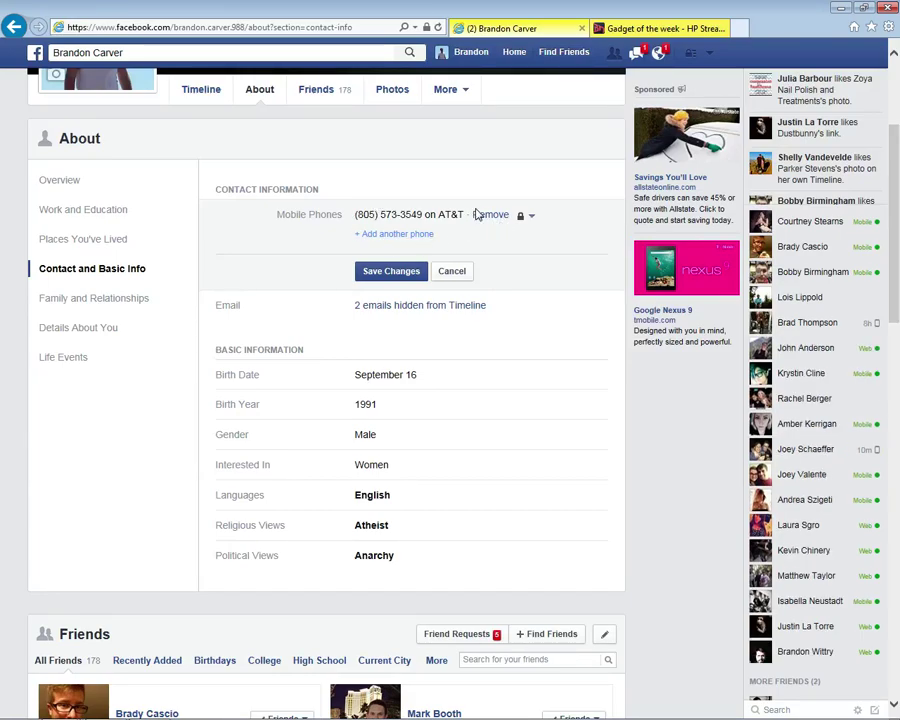
pyautogui.click(407, 270)
pyautogui.click(399, 321)
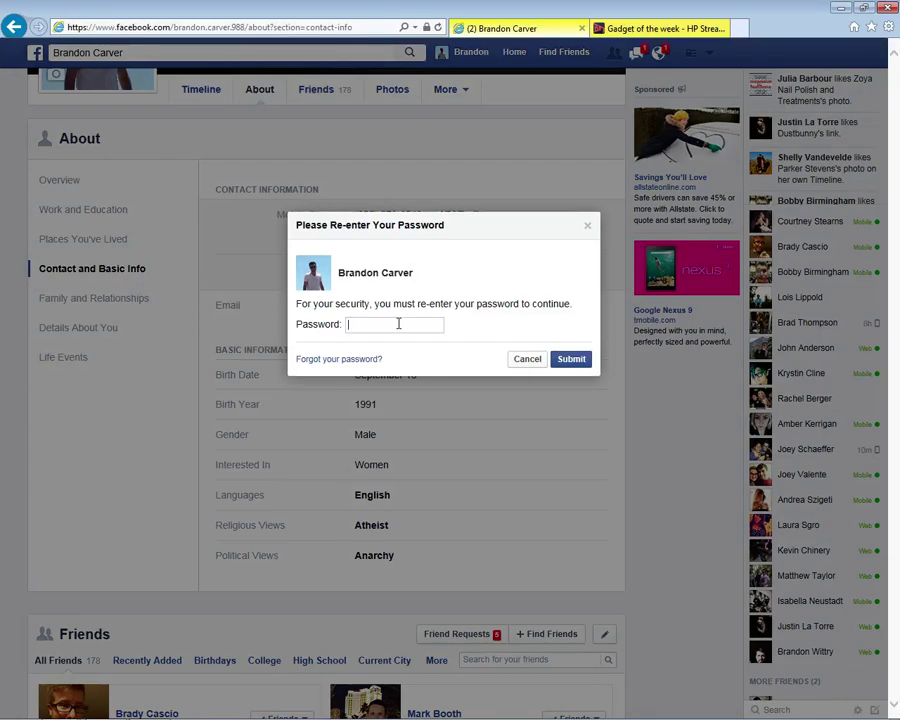
pyautogui.write('••••••••')
pyautogui.press('Return')
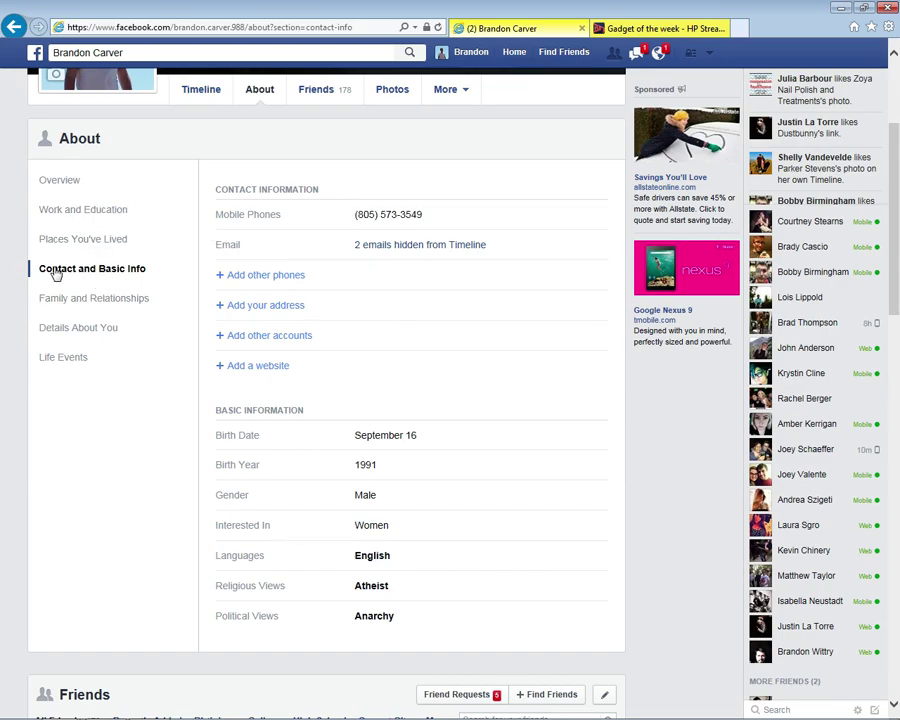
# Look through the About sections, including Overview, Work and Education, Places You've Lived, Contact and Basic Info, and Family and Relationships
pyautogui.click(61, 212)
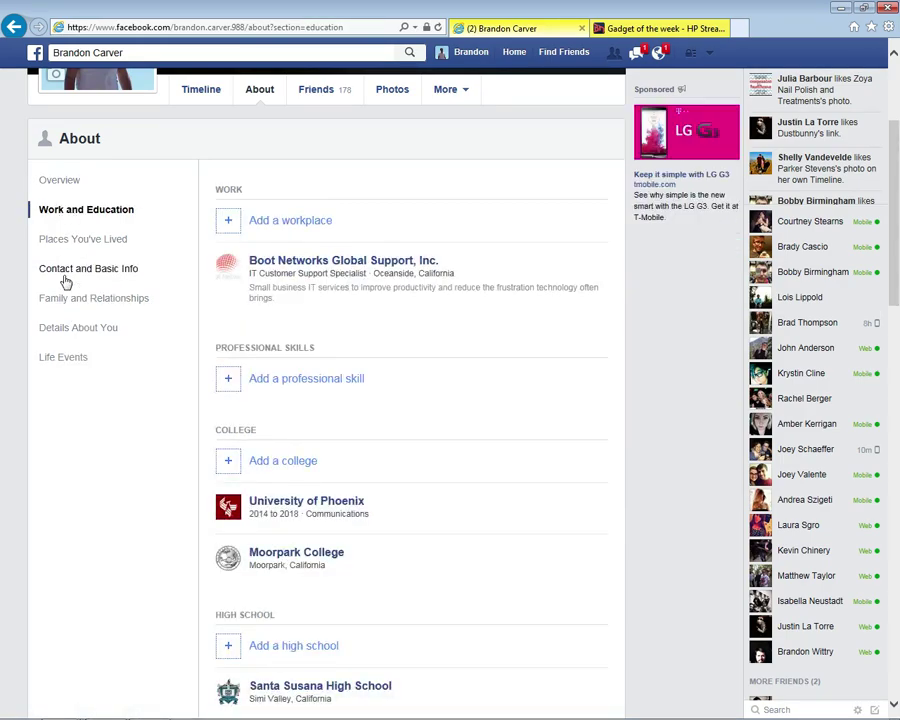
pyautogui.click(72, 240)
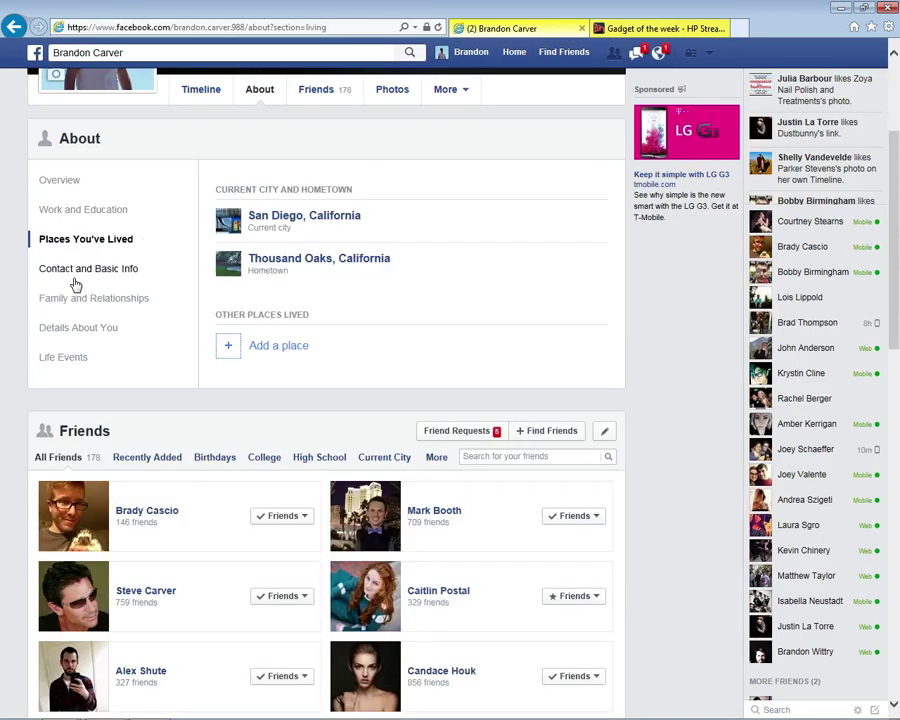
pyautogui.click(62, 183)
pyautogui.click(96, 212)
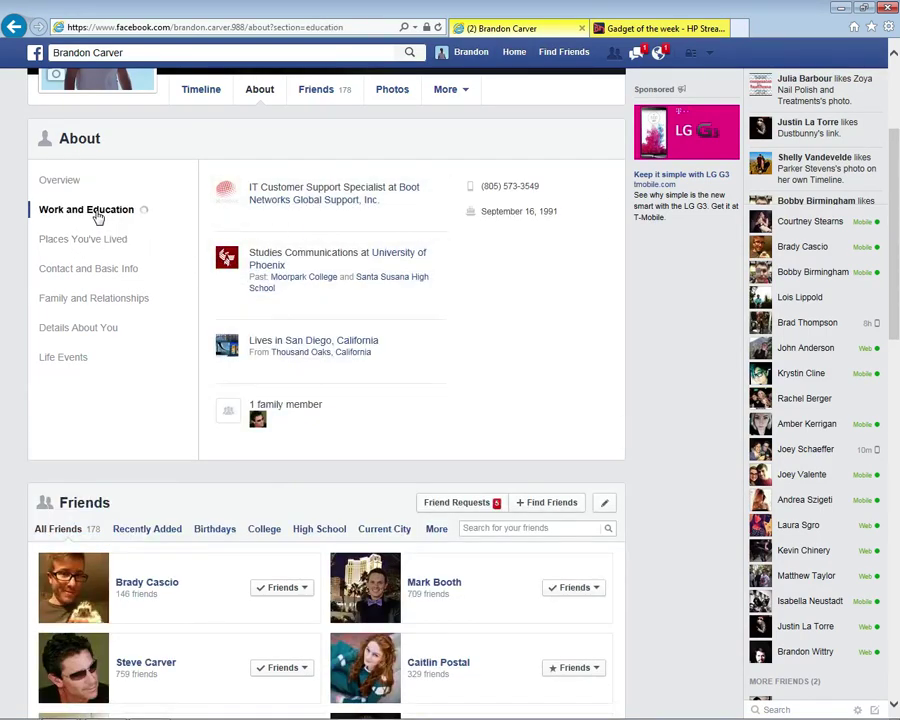
pyautogui.click(113, 245)
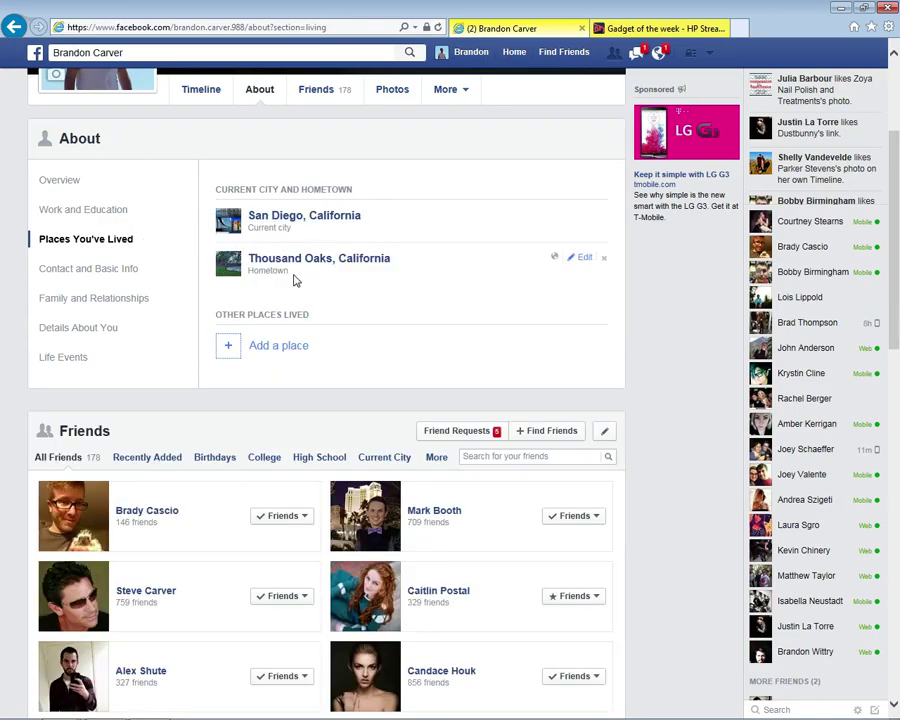
pyautogui.click(130, 271)
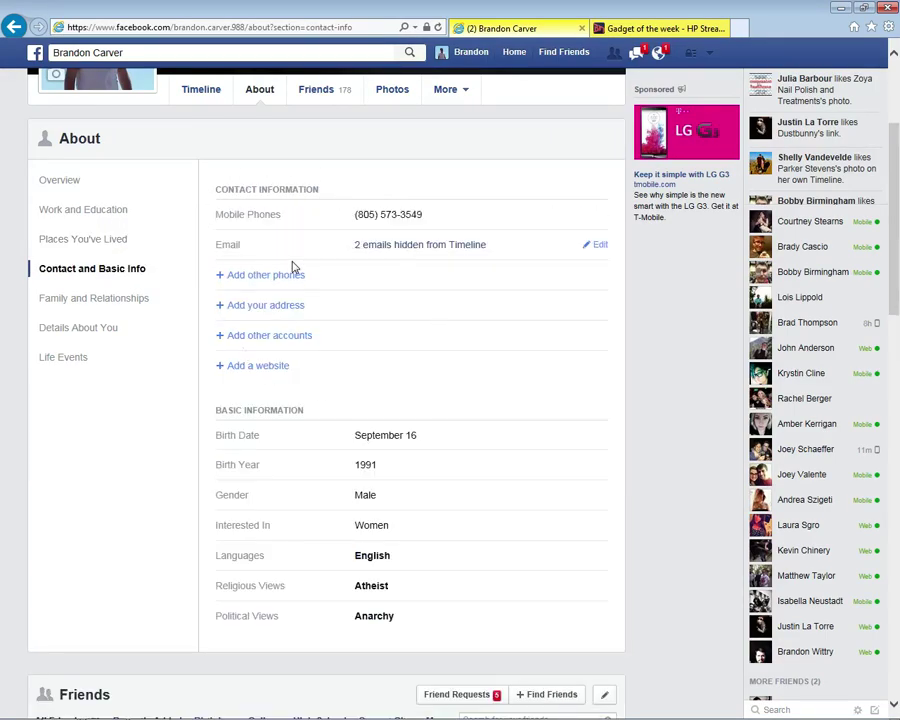
pyautogui.click(127, 301)
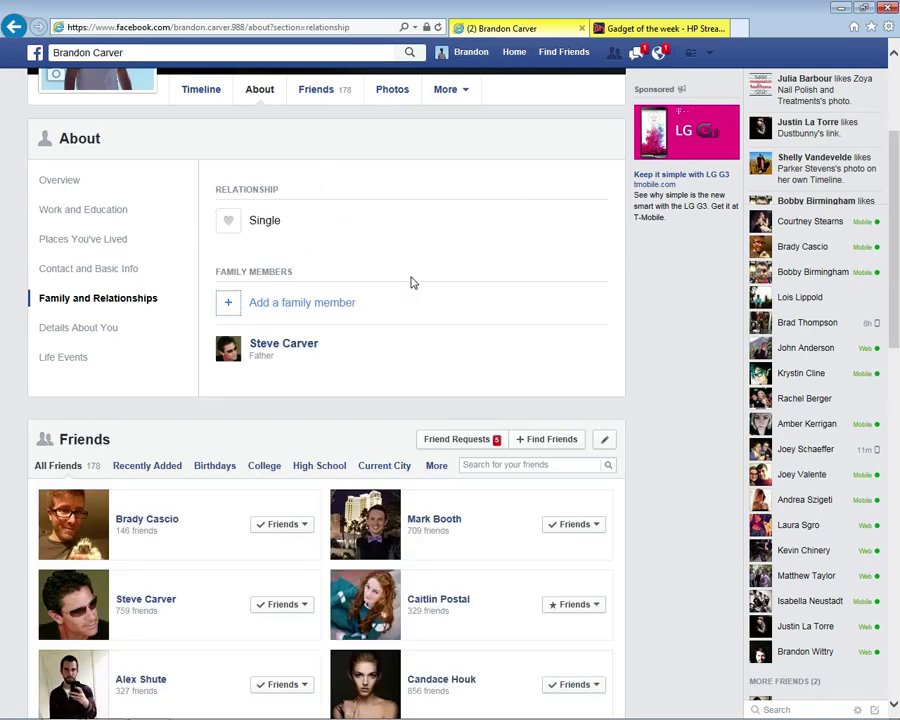
pyautogui.click(106, 216)
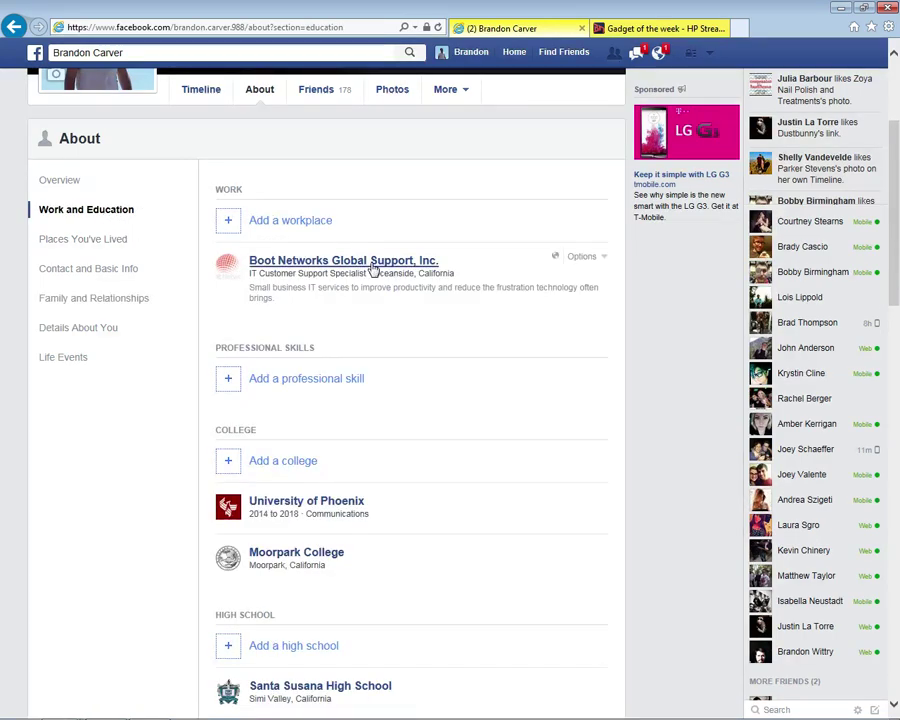
pyautogui.moveTo(366, 262)
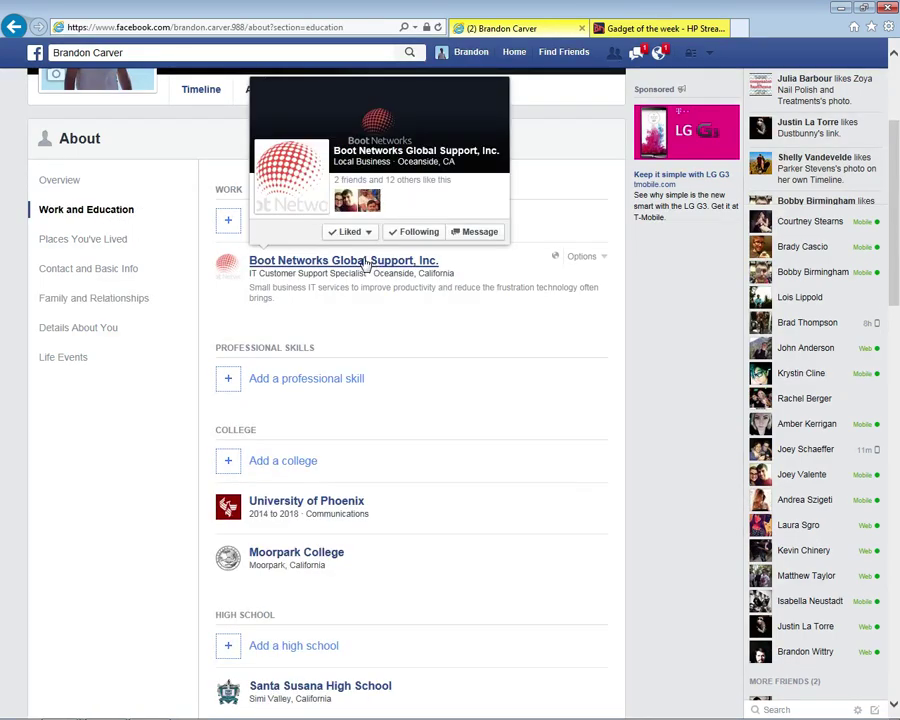
# Open the hometown entry under Places You've Lived for editing and save it with its existing city
pyautogui.click(97, 242)
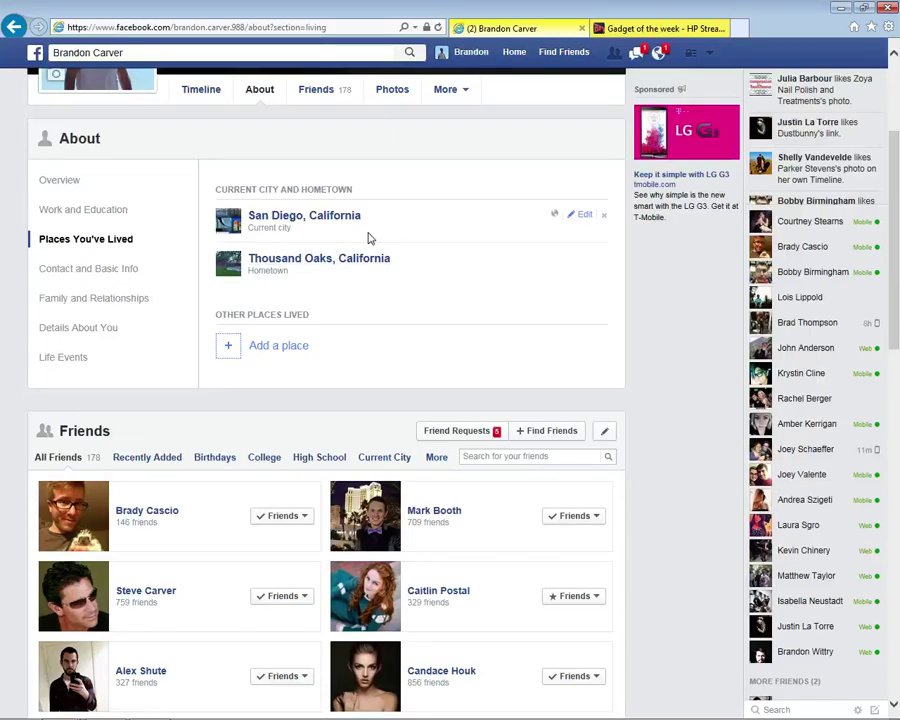
pyautogui.moveTo(295, 268)
pyautogui.click(583, 262)
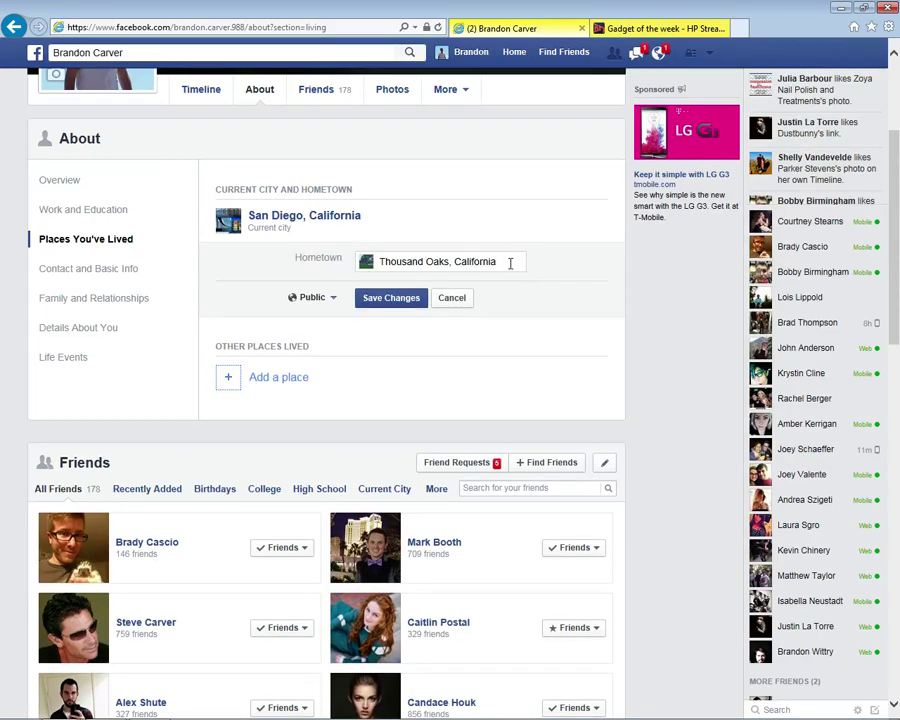
pyautogui.tripleClick(506, 260)
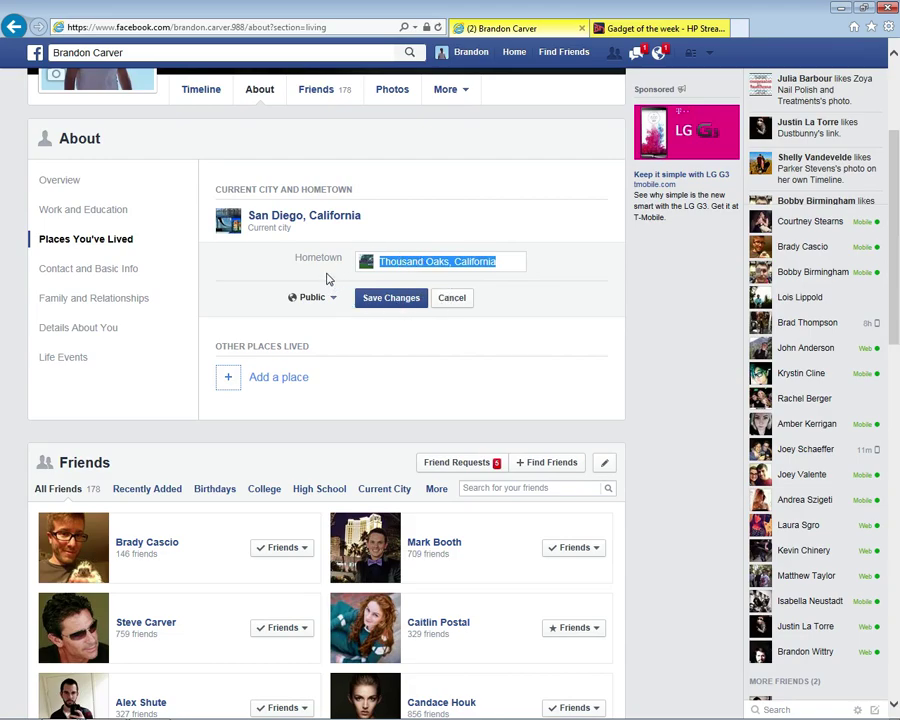
pyautogui.click(380, 297)
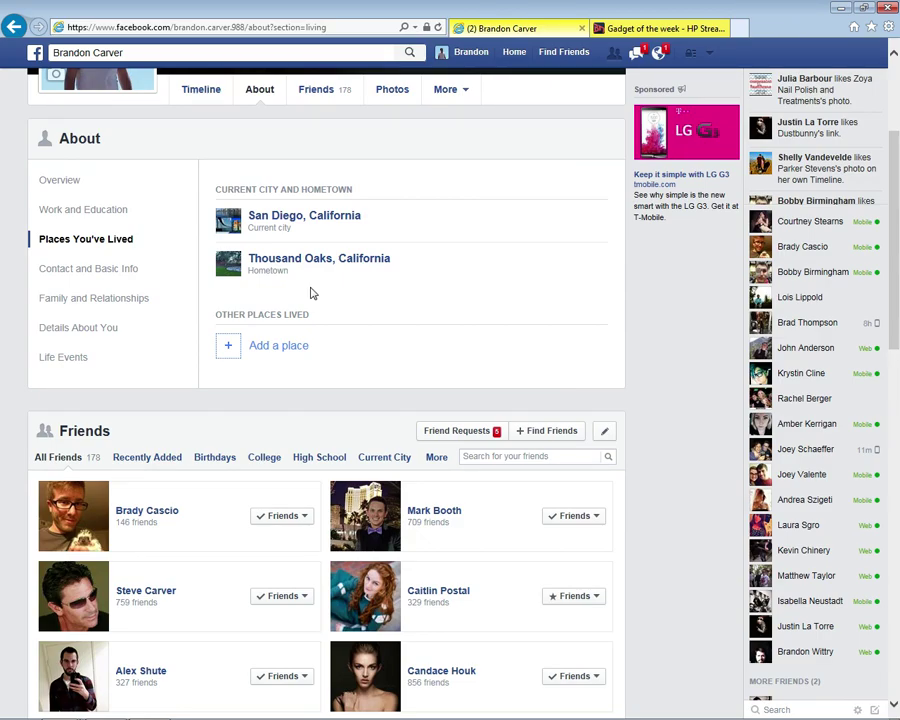
# Open the Work and Education section and examine the cover photo and profile picture above it
pyautogui.scroll(2, 310, 292)
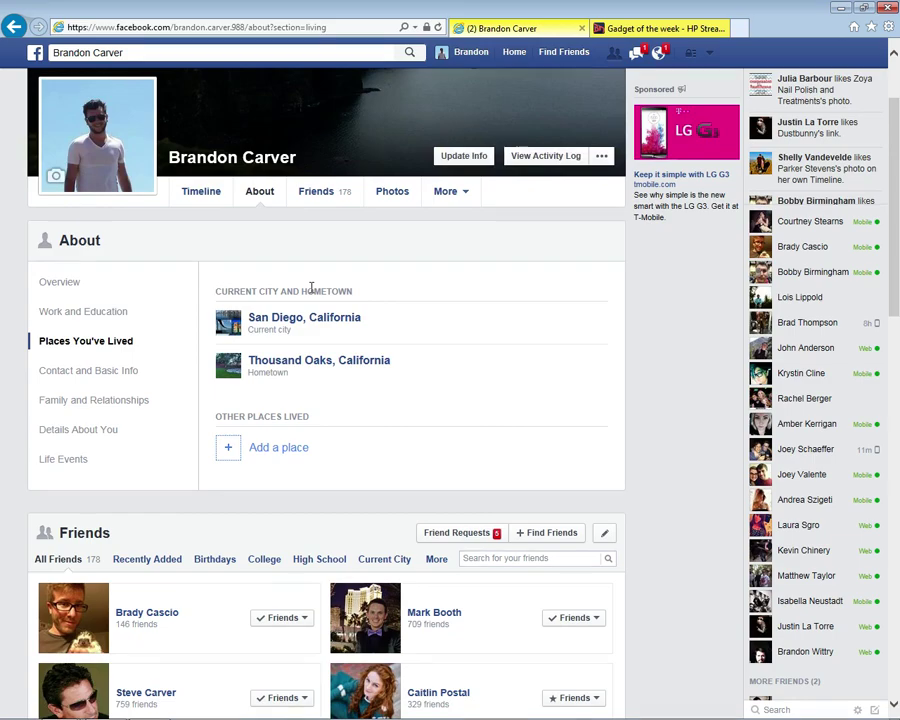
pyautogui.scroll(2, 312, 288)
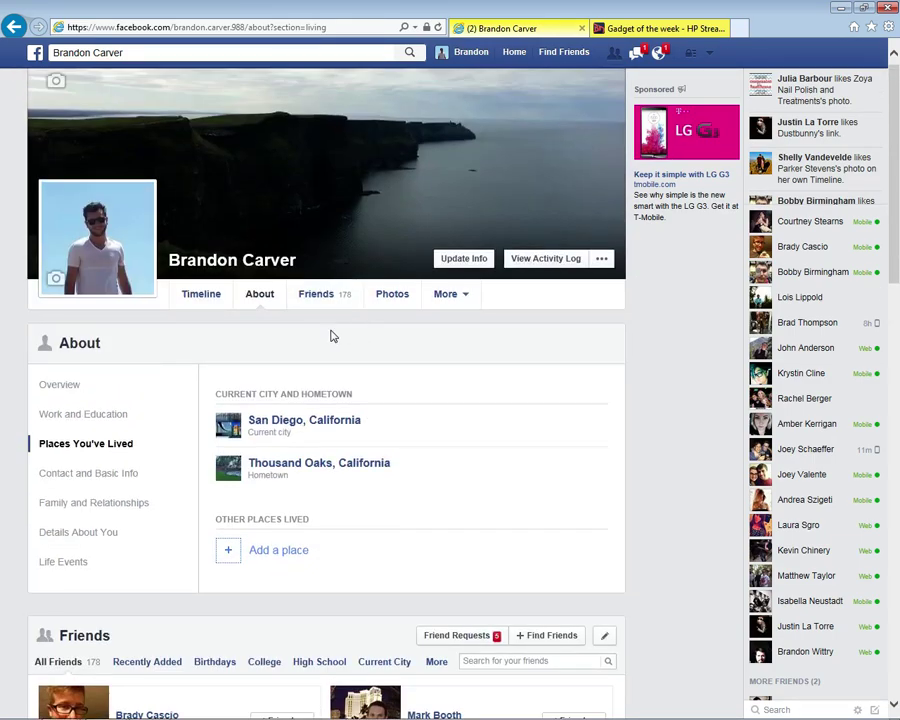
pyautogui.click(90, 414)
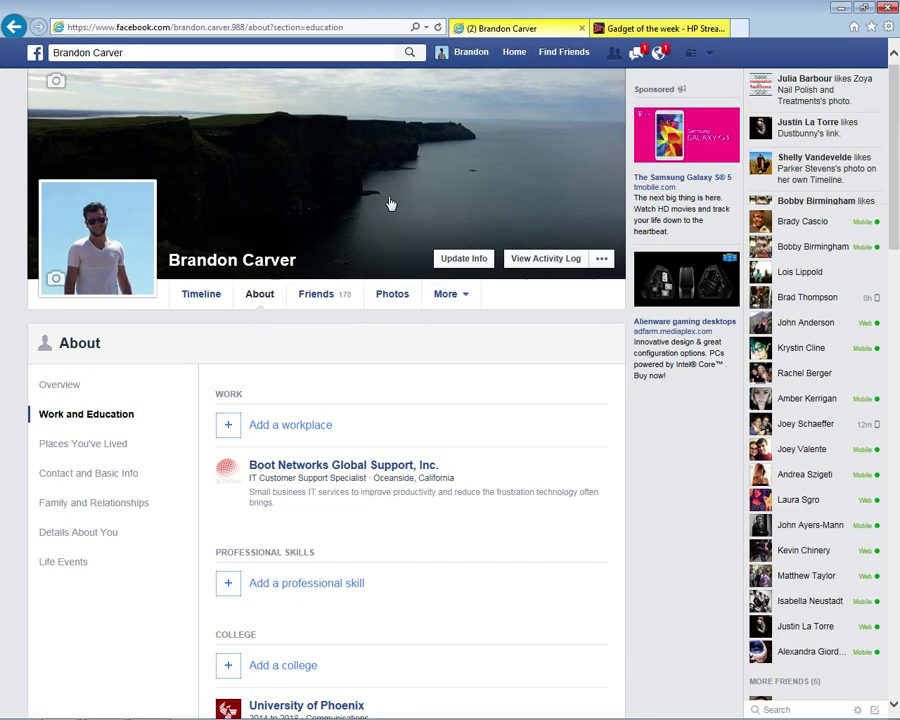
pyautogui.moveTo(69, 241)
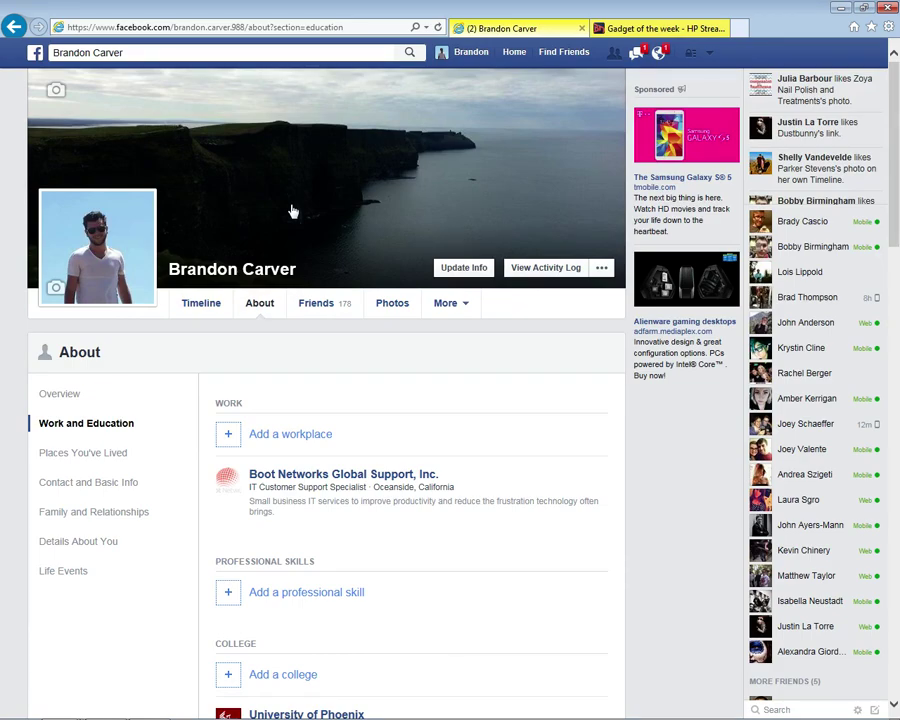
pyautogui.moveTo(127, 246)
# View your existing photos offered for the cover photo and close the picker without choosing one
pyautogui.click(52, 96)
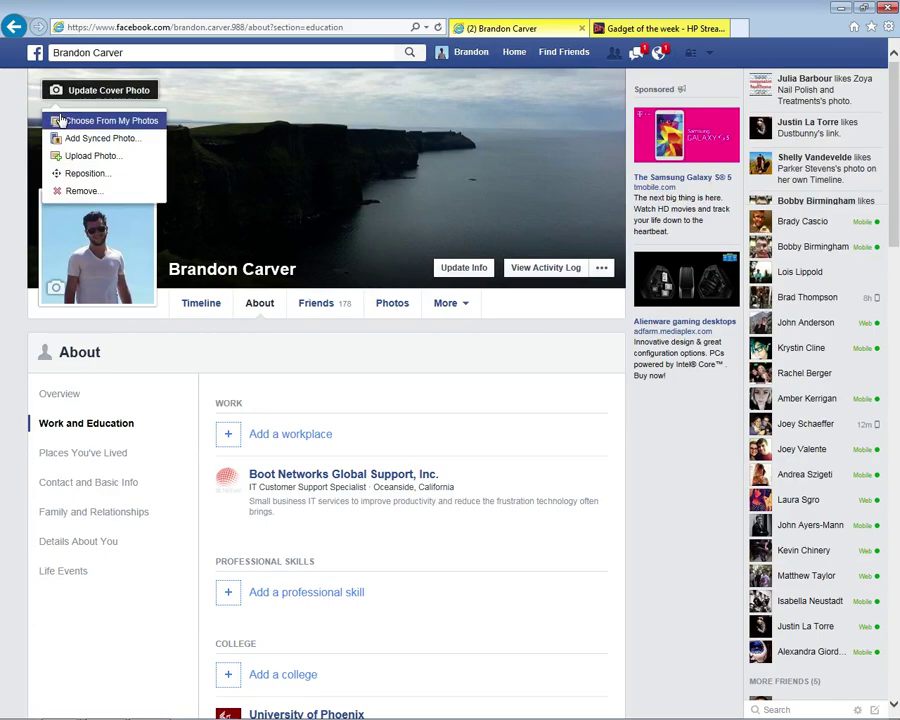
pyautogui.click(60, 120)
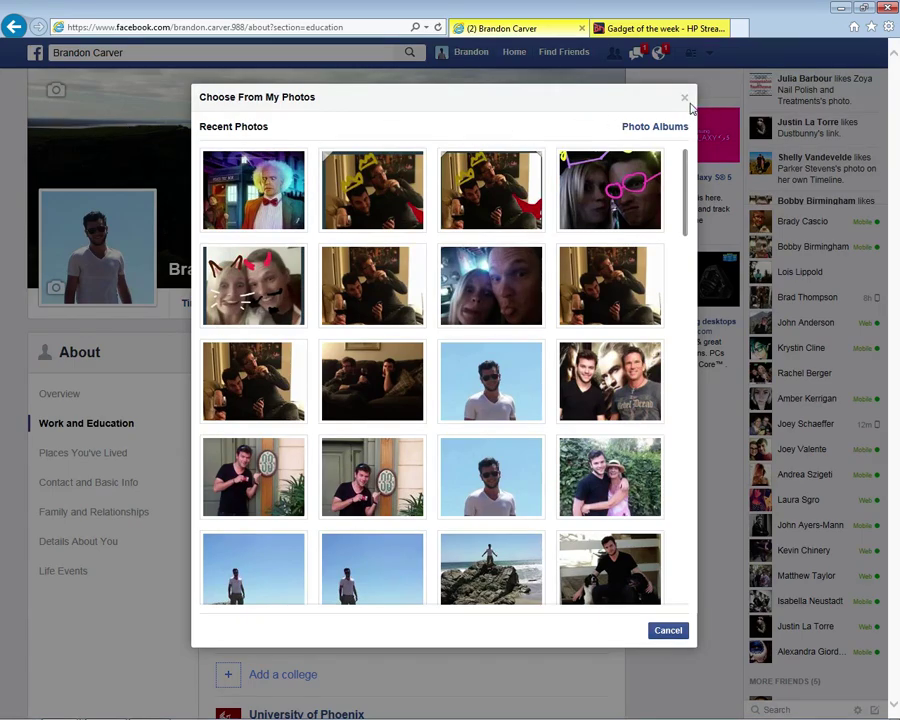
pyautogui.click(684, 97)
# Upload the Tulips image from Sample Pictures as the new cover photo and save the change
pyautogui.click(90, 91)
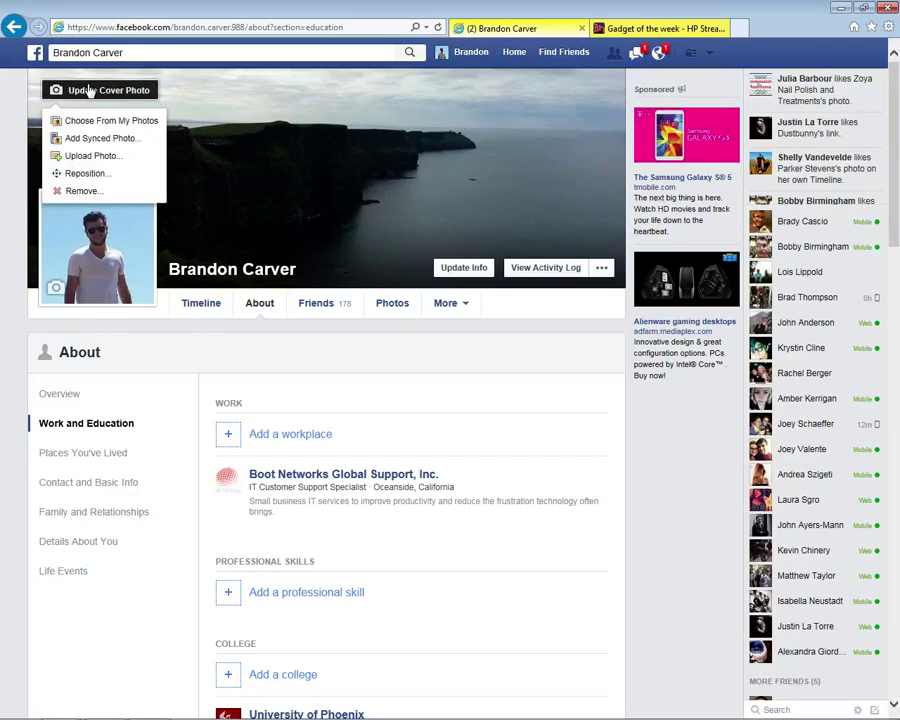
pyautogui.click(110, 160)
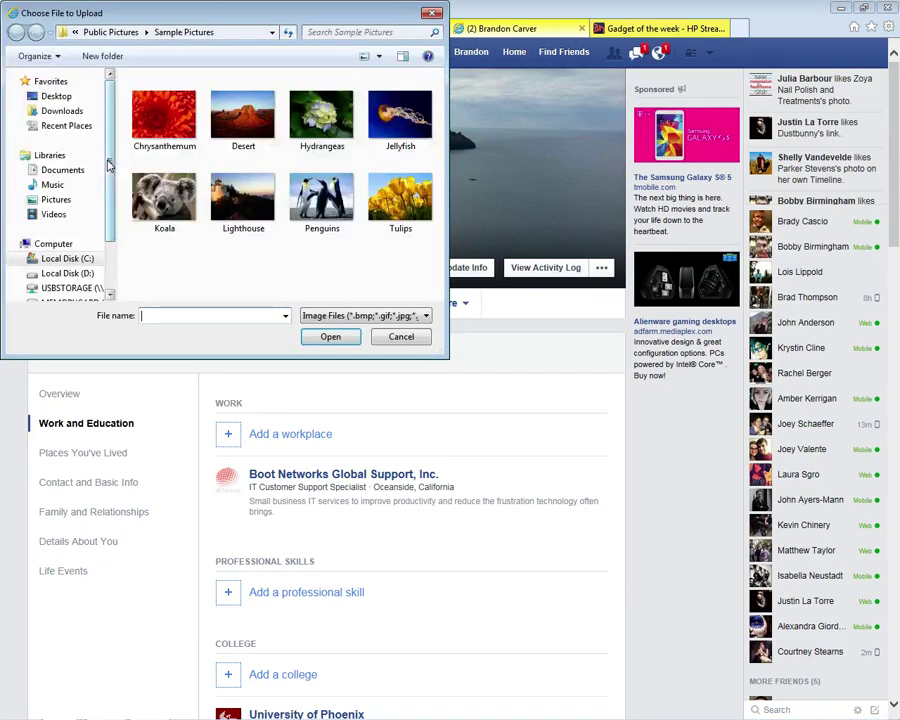
pyautogui.click(228, 218)
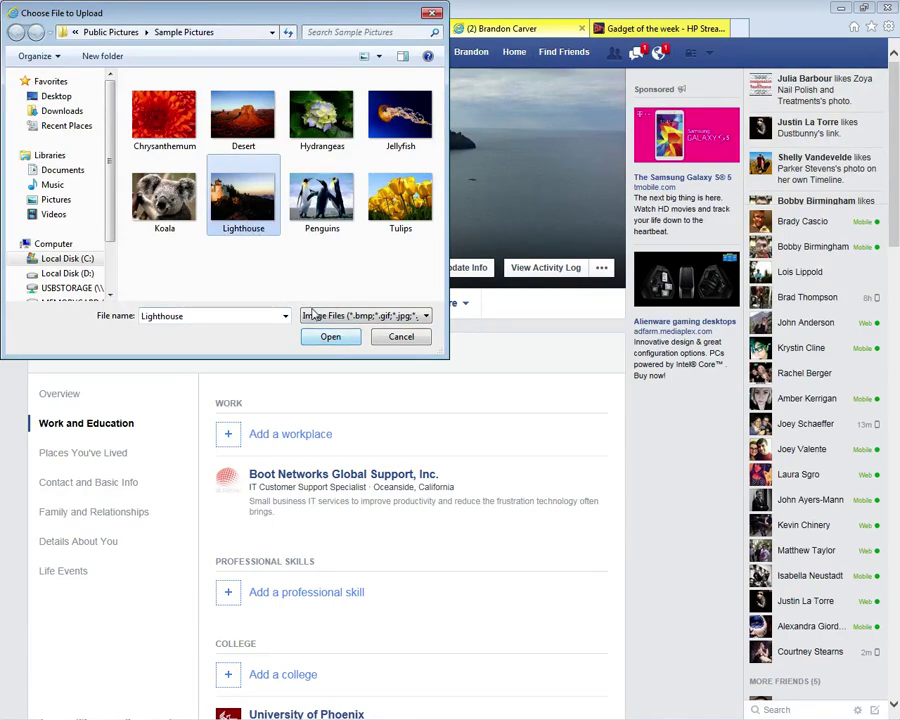
pyautogui.click(400, 198)
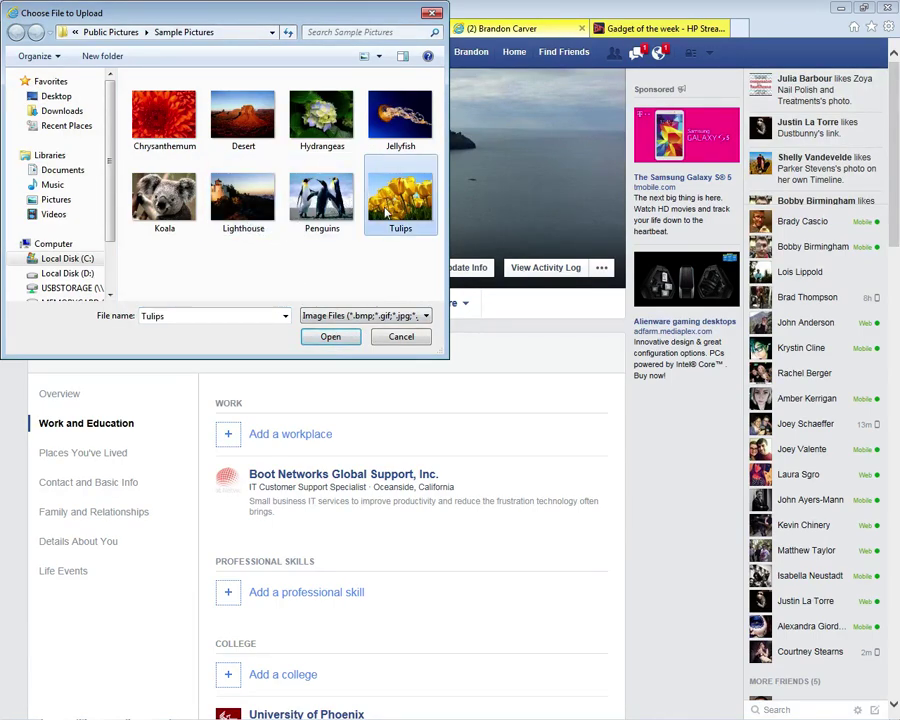
pyautogui.click(331, 336)
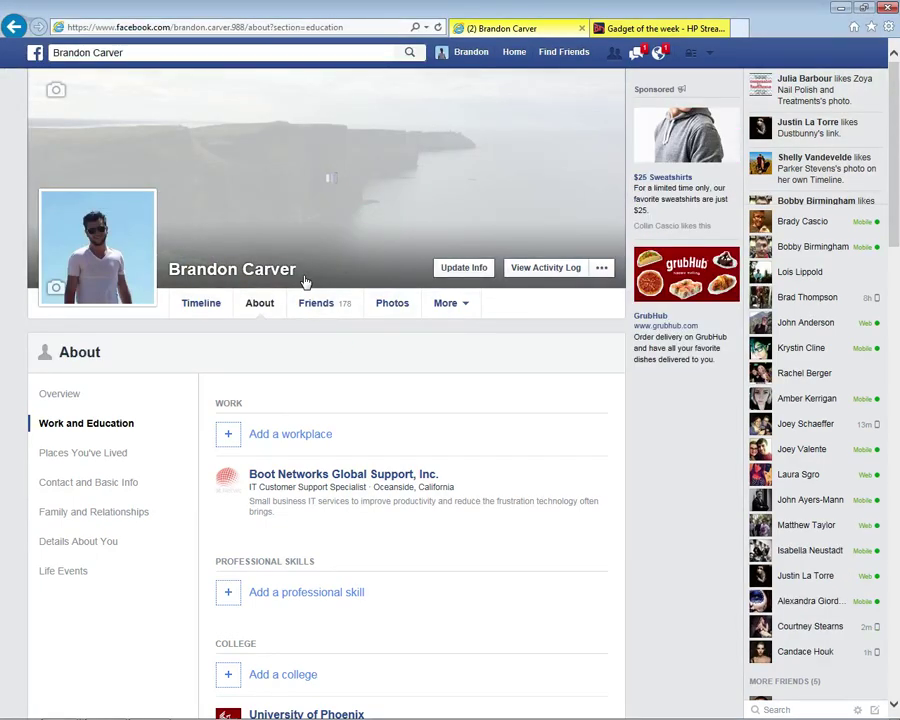
pyautogui.moveTo(313, 244)
pyautogui.mouseDown()
pyautogui.moveTo(311, 283)
pyautogui.moveTo(305, 237)
pyautogui.mouseUp()
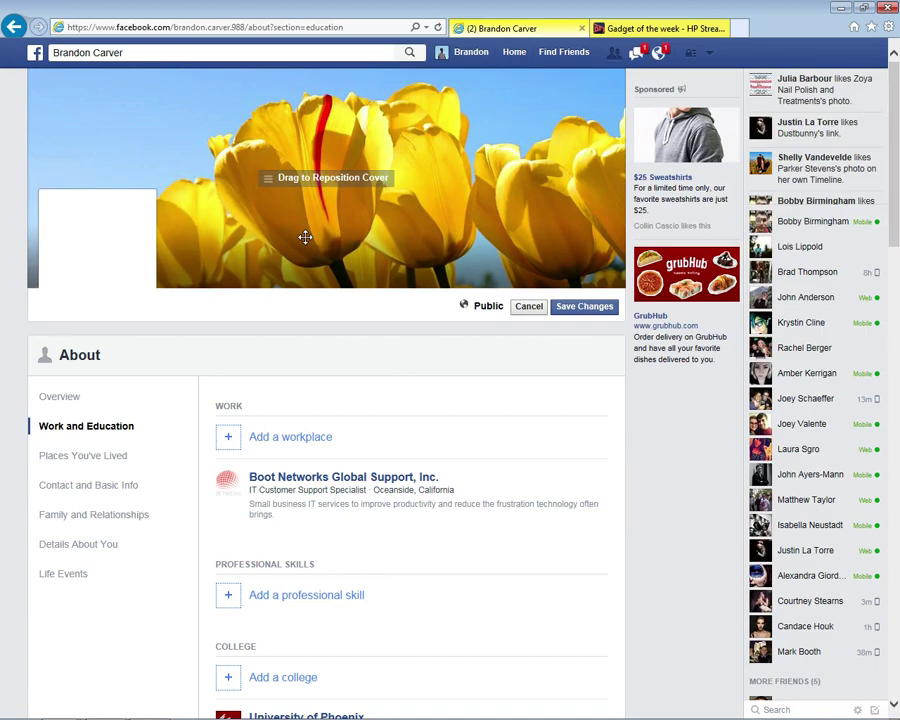
pyautogui.click(572, 306)
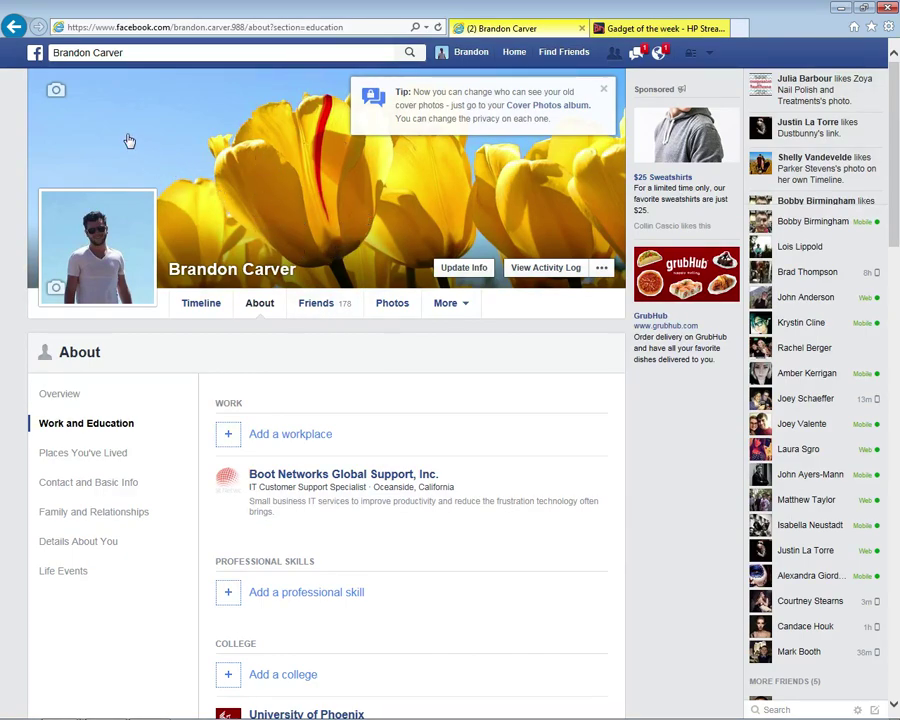
# Reposition the tulips cover photo slightly higher within its frame and save the new placement
pyautogui.click(50, 90)
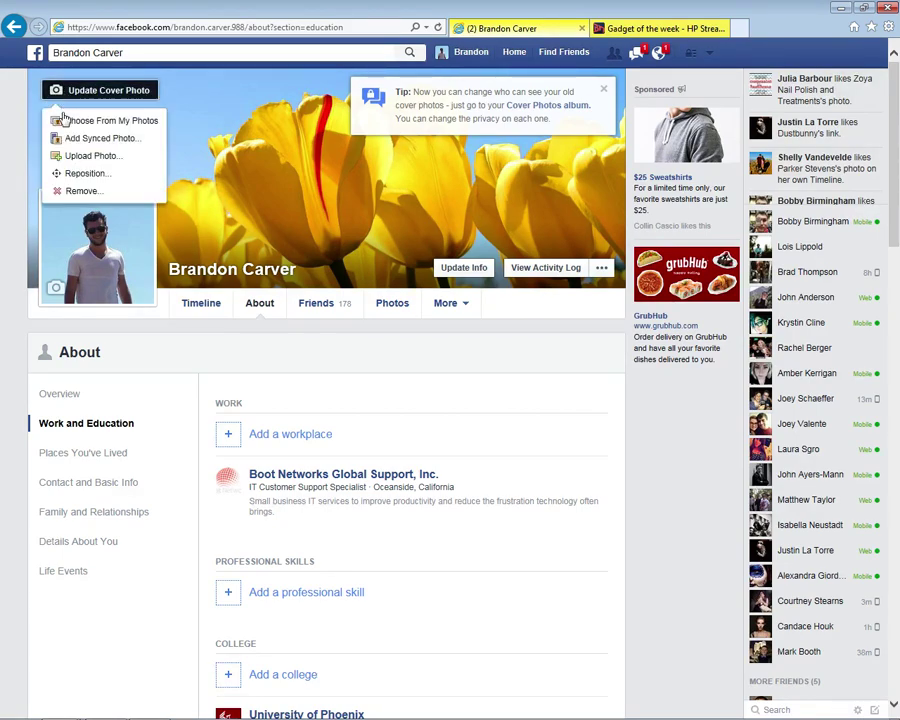
pyautogui.click(72, 176)
pyautogui.moveTo(131, 175); pyautogui.dragTo(244, 216)
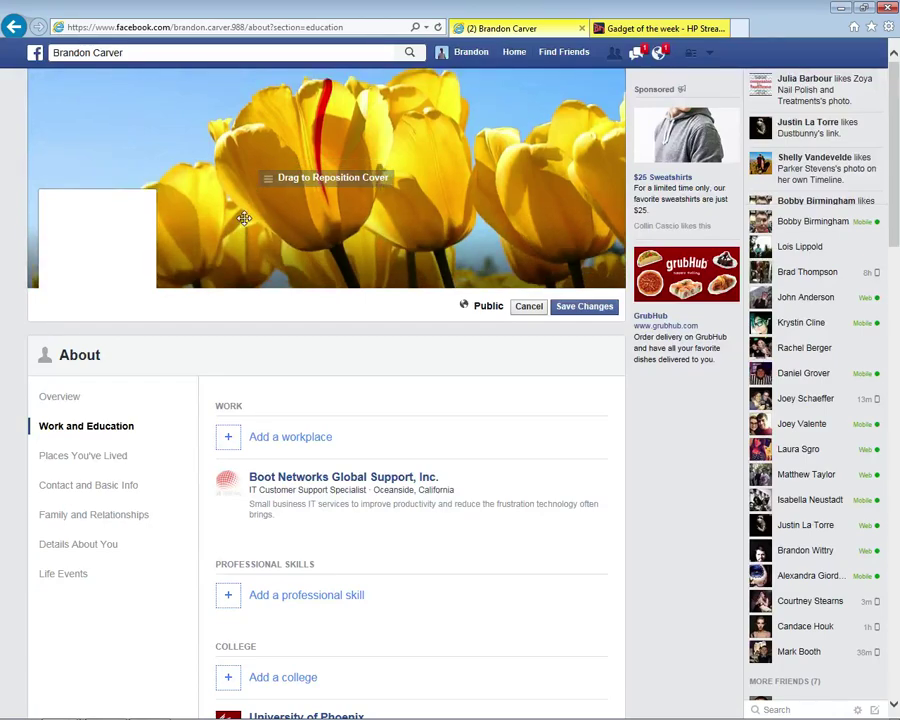
pyautogui.click(581, 308)
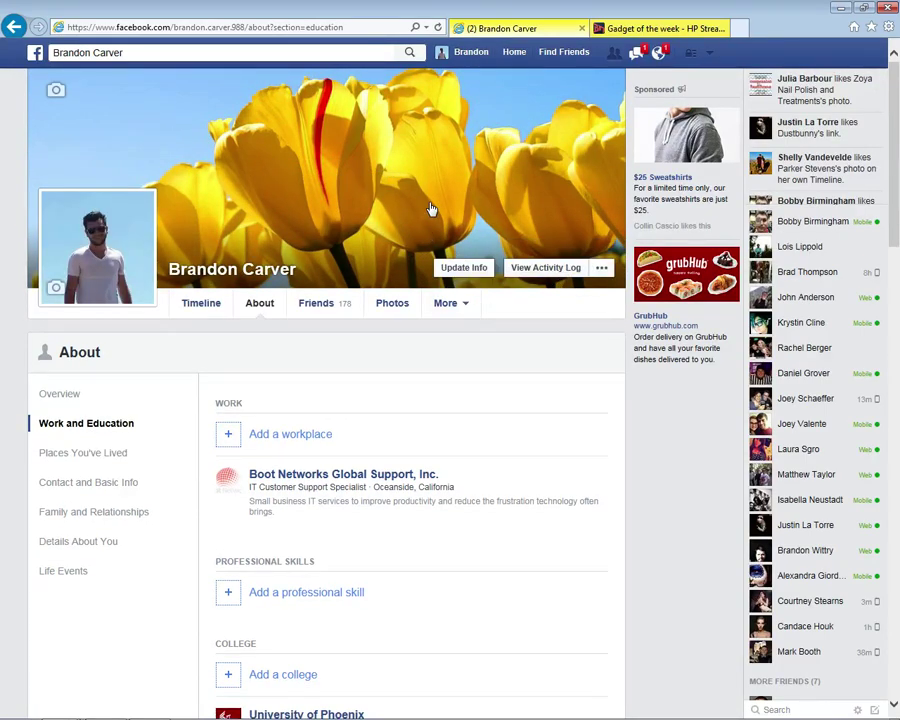
# View the existing photos and uploadable sample pictures offered for the profile picture, and close the picker without choosing one
pyautogui.moveTo(113, 241)
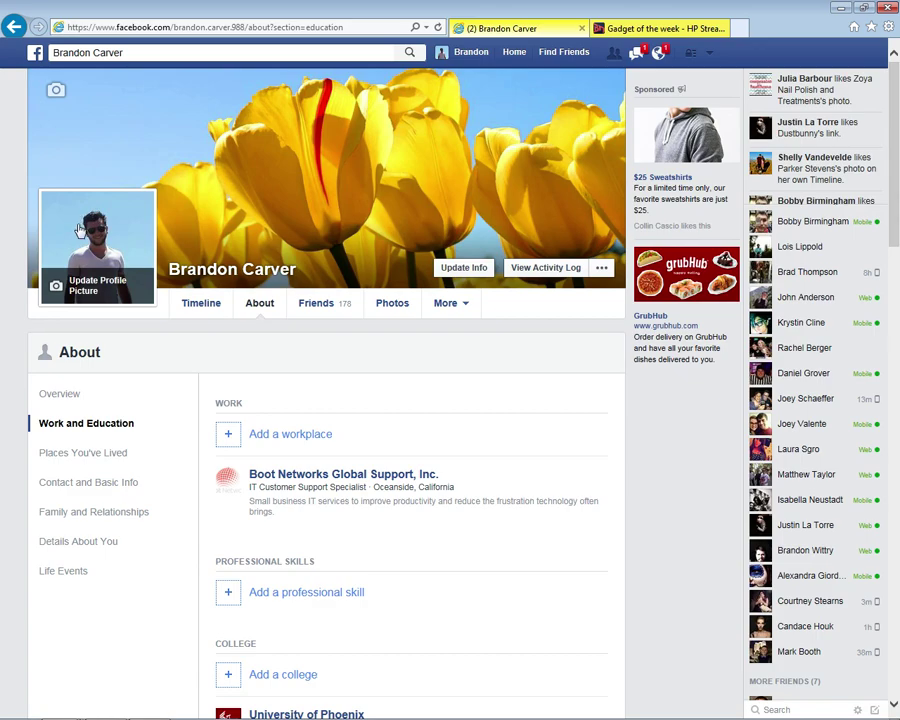
pyautogui.click(110, 296)
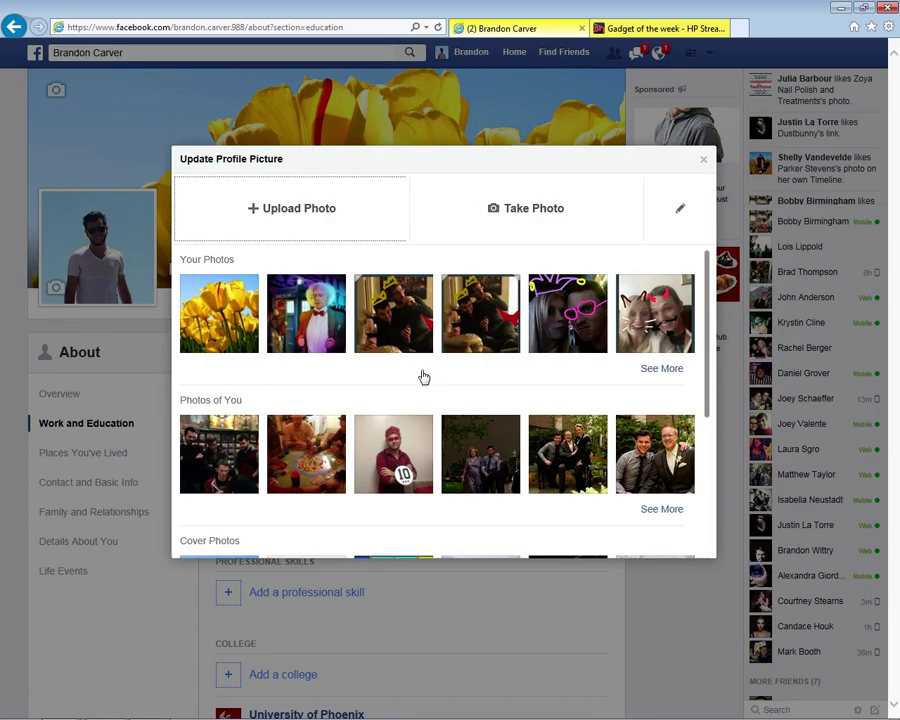
pyautogui.moveTo(709, 318)
pyautogui.mouseDown()
pyautogui.moveTo(703, 396)
pyautogui.moveTo(703, 317)
pyautogui.mouseUp()
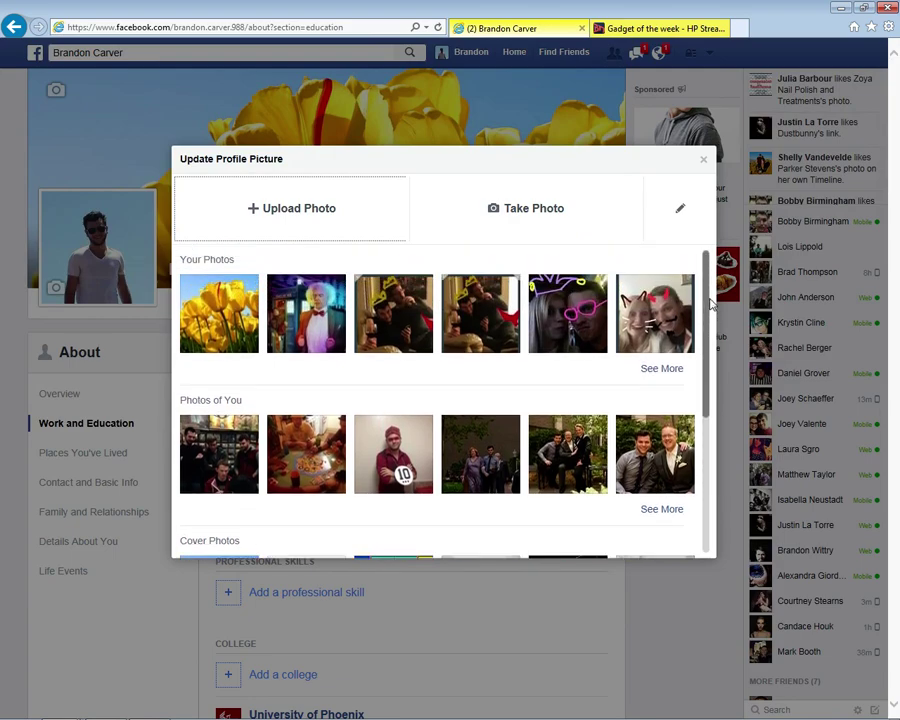
pyautogui.click(295, 210)
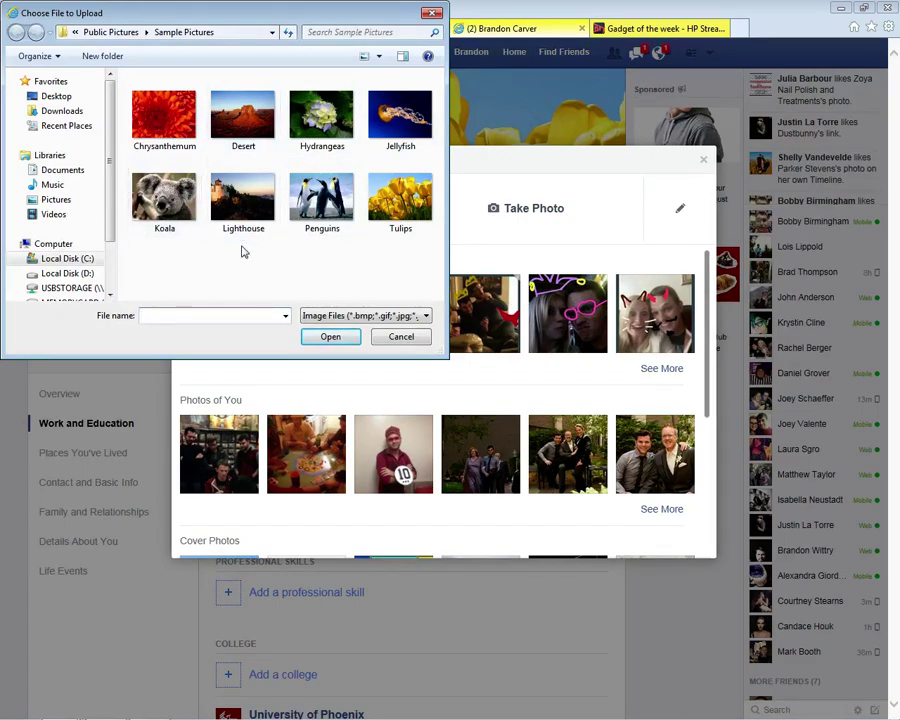
pyautogui.click(396, 338)
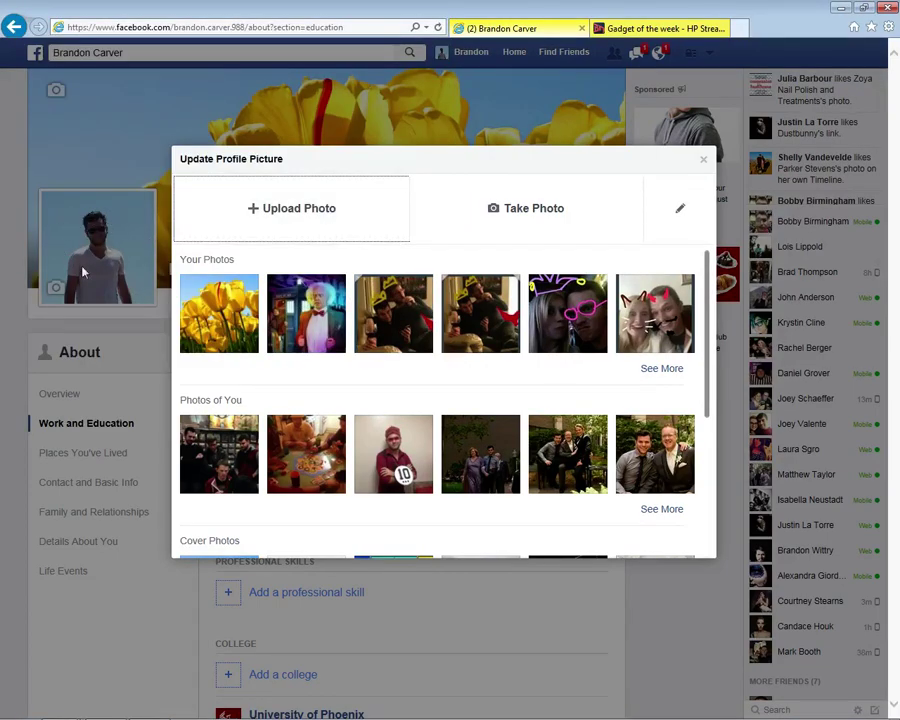
pyautogui.click(703, 160)
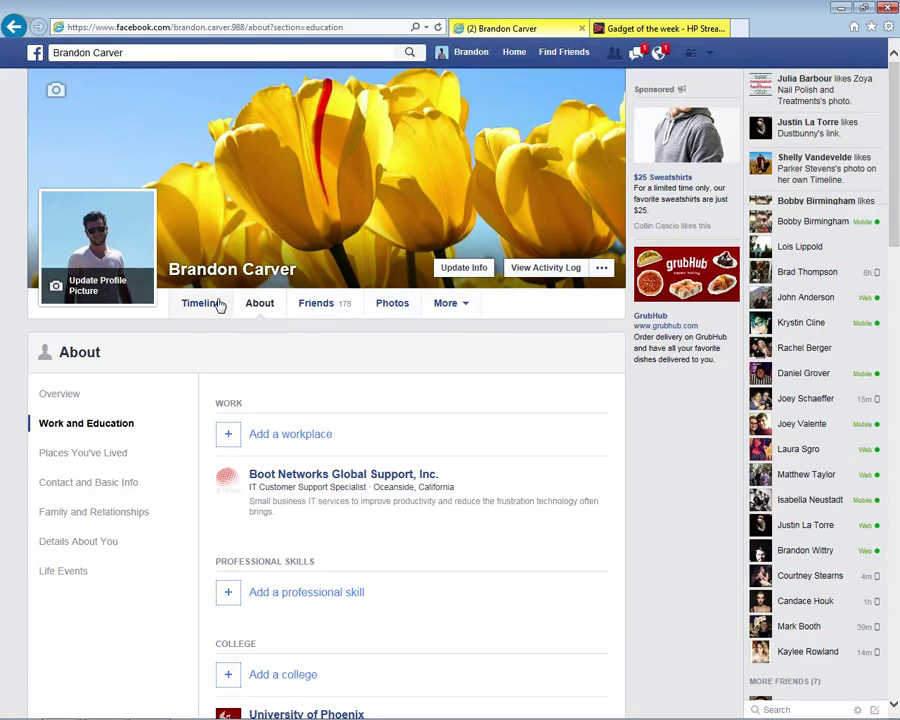
# Add the Jellyfish image from Sample Pictures to your profile's photos and post it to Friends without a caption
pyautogui.click(395, 308)
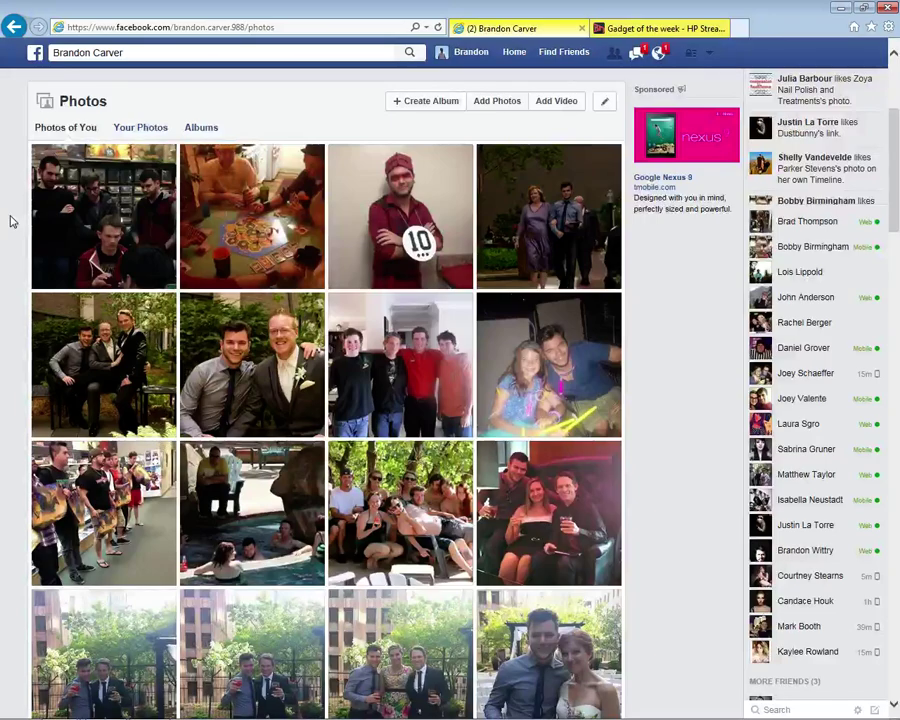
pyautogui.click(484, 104)
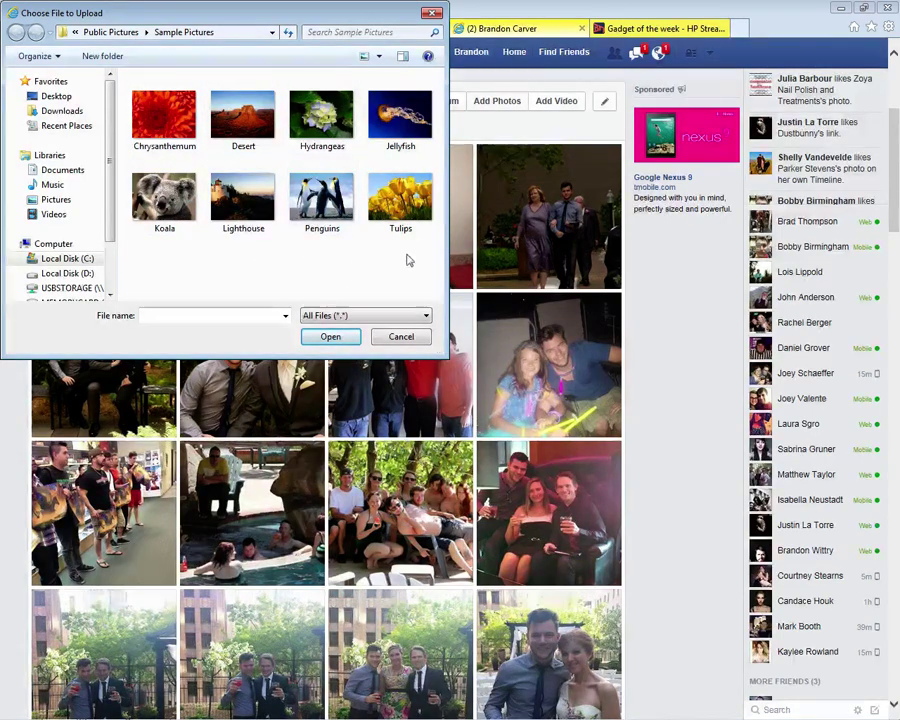
pyautogui.click(398, 212)
pyautogui.click(390, 143)
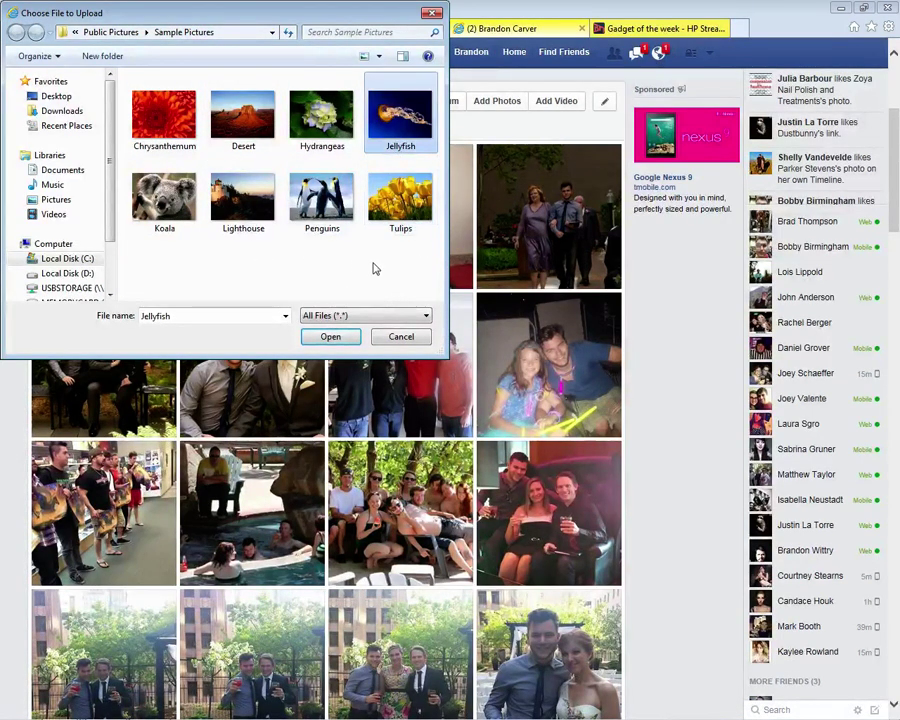
pyautogui.click(331, 336)
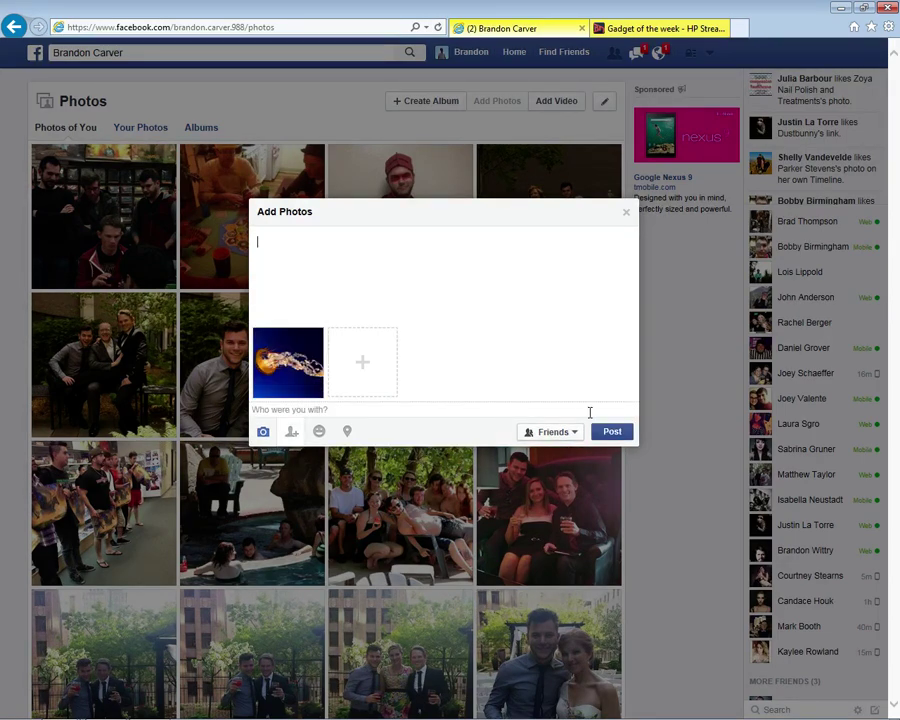
pyautogui.click(612, 433)
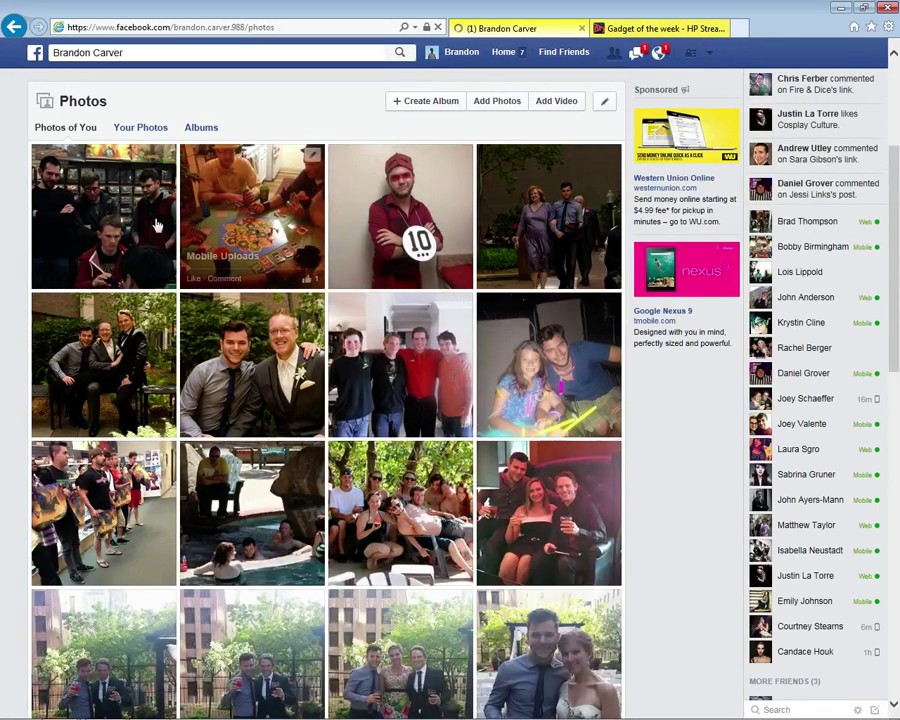
# Compare the Photos of You and Your Photos collections and examine the edit options offered for the jellyfish photo
pyautogui.scroll(-2, 22, 176)
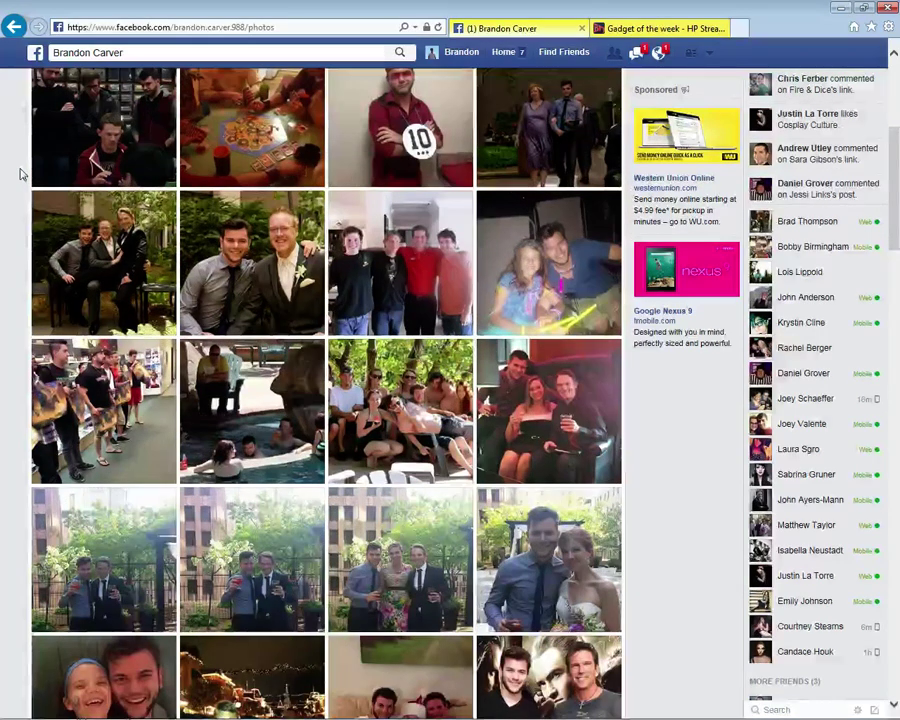
pyautogui.scroll(3, 22, 174)
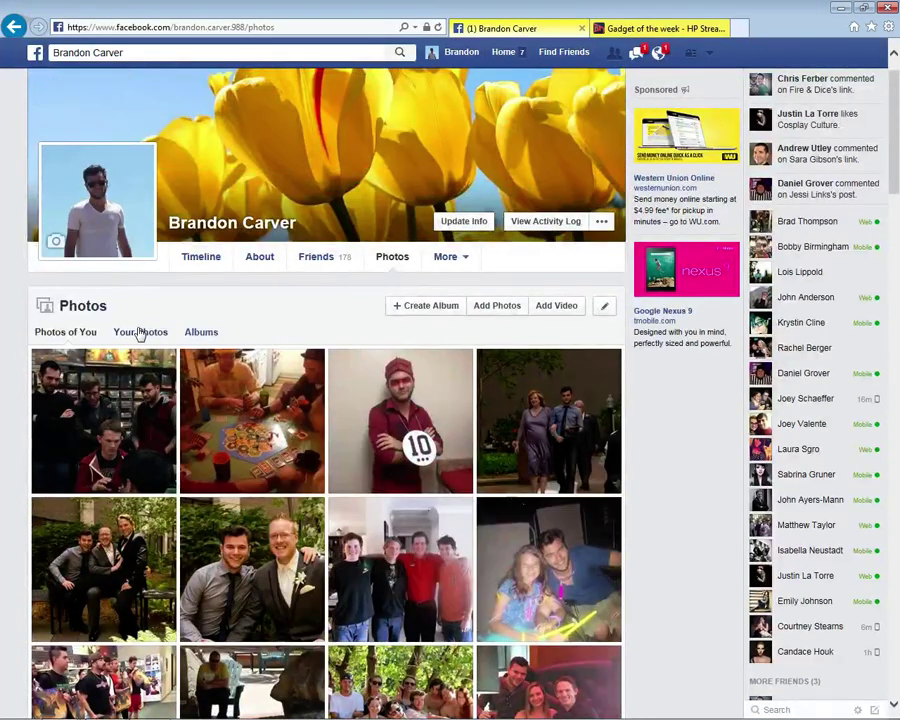
pyautogui.click(136, 331)
pyautogui.scroll(-2, 28, 256)
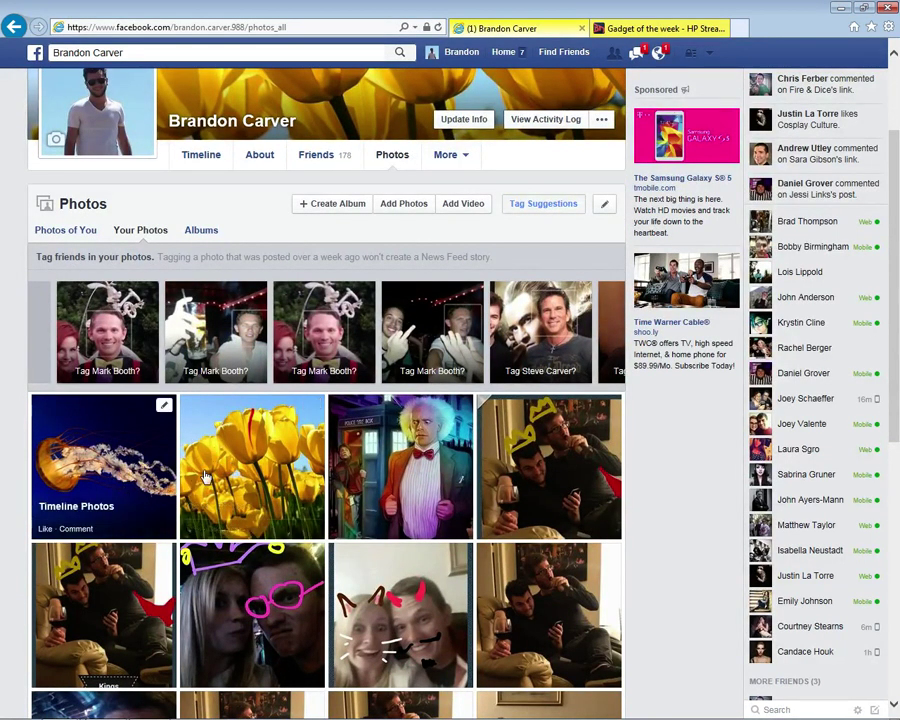
pyautogui.click(82, 240)
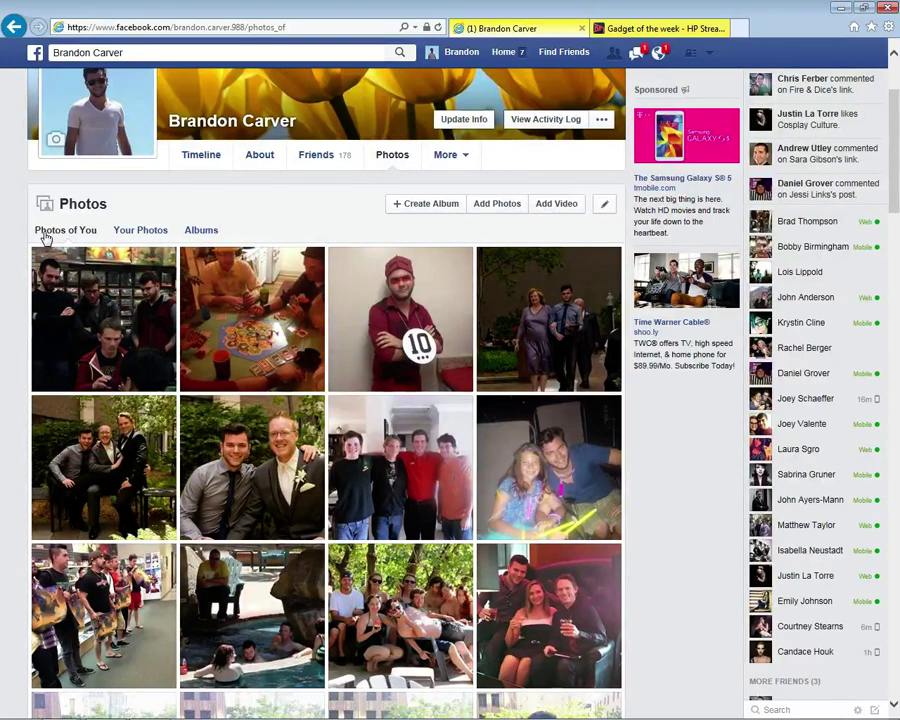
pyautogui.click(140, 230)
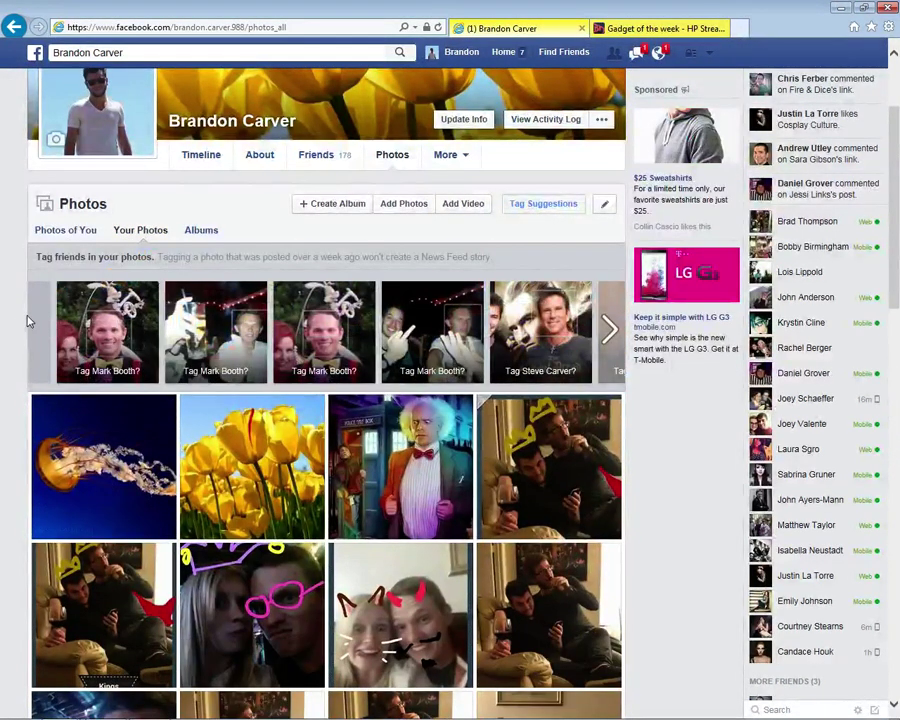
pyautogui.moveTo(107, 456)
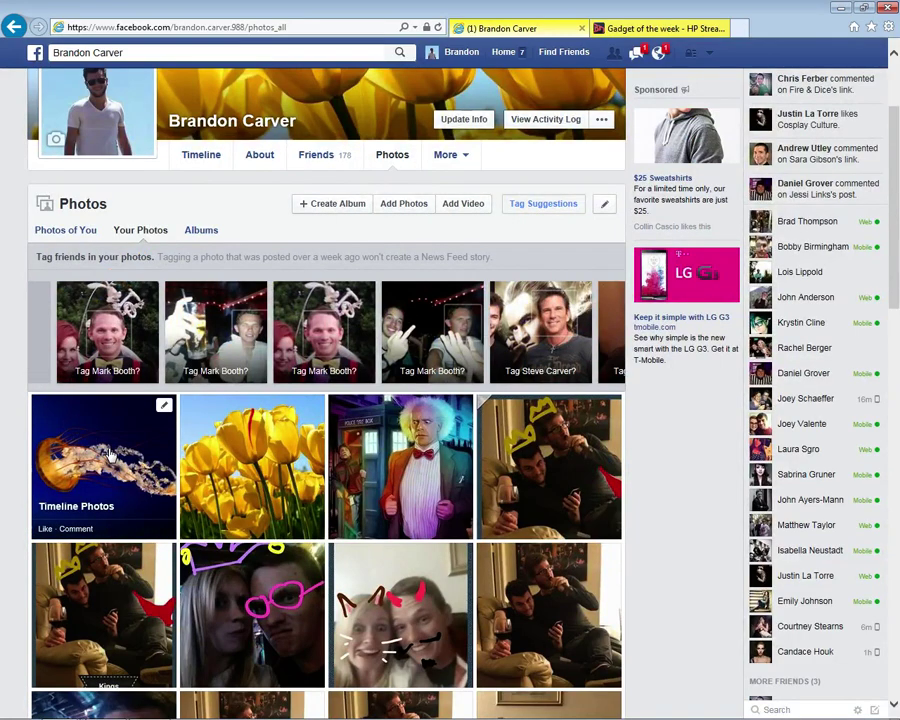
pyautogui.click(163, 408)
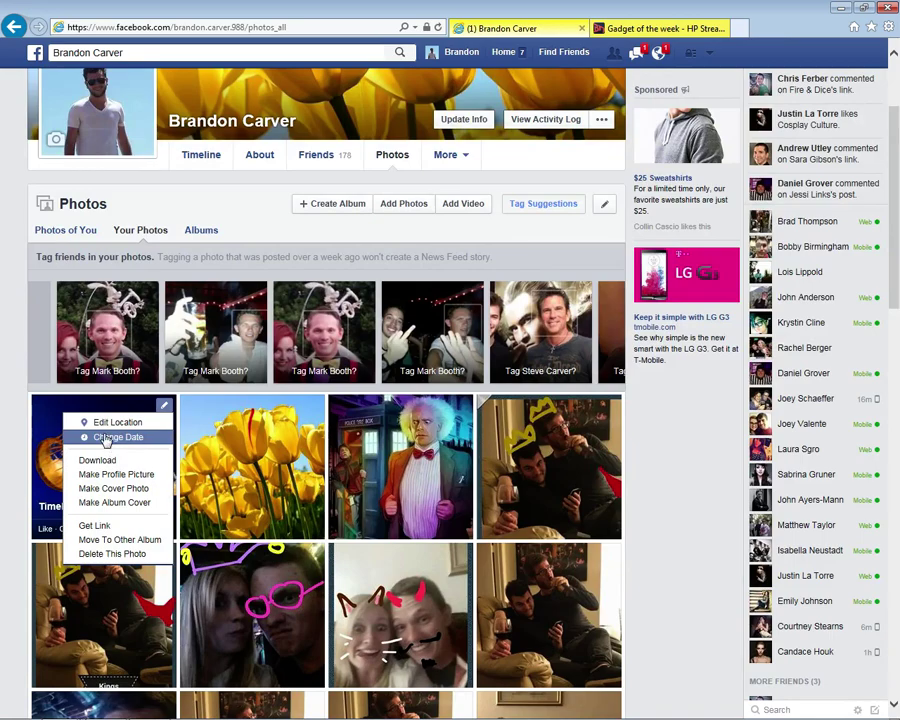
# Open the jellyfish photo, tag yourself on its tentacles and finish tagging
pyautogui.click(46, 458)
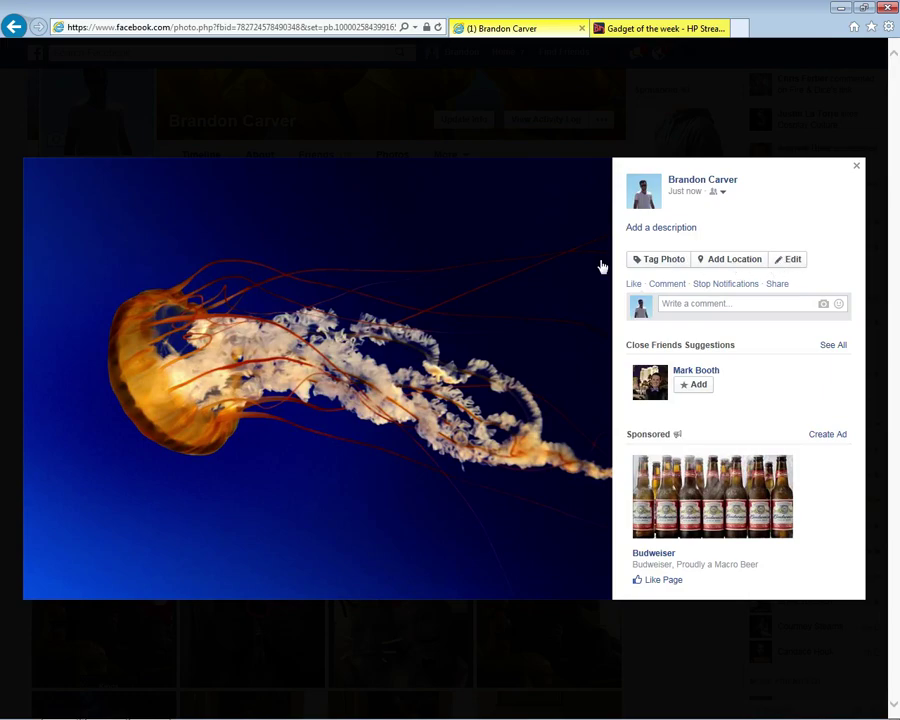
pyautogui.click(640, 265)
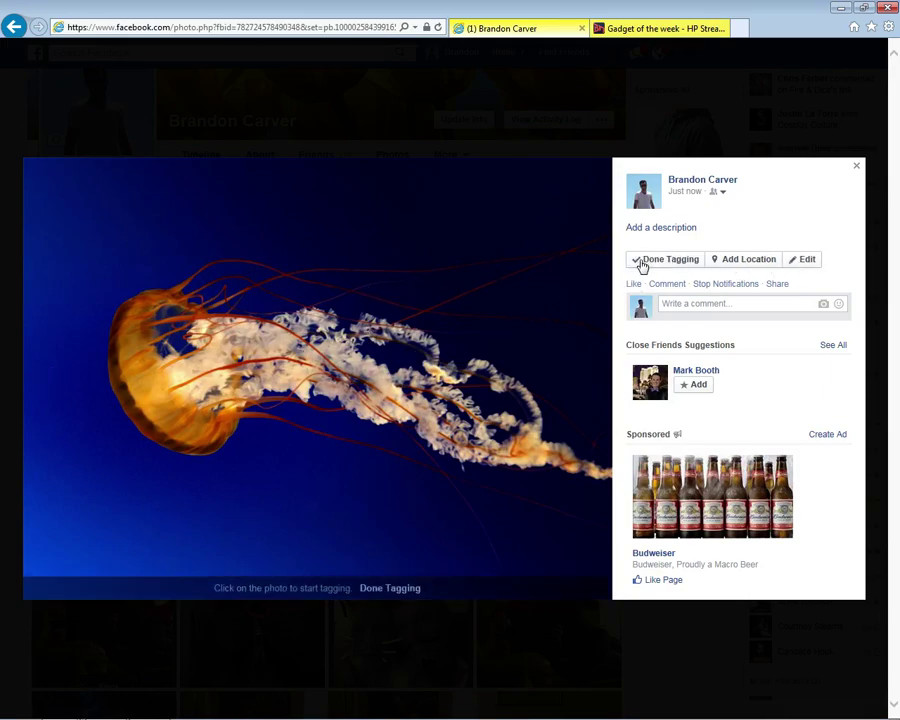
pyautogui.click(404, 420)
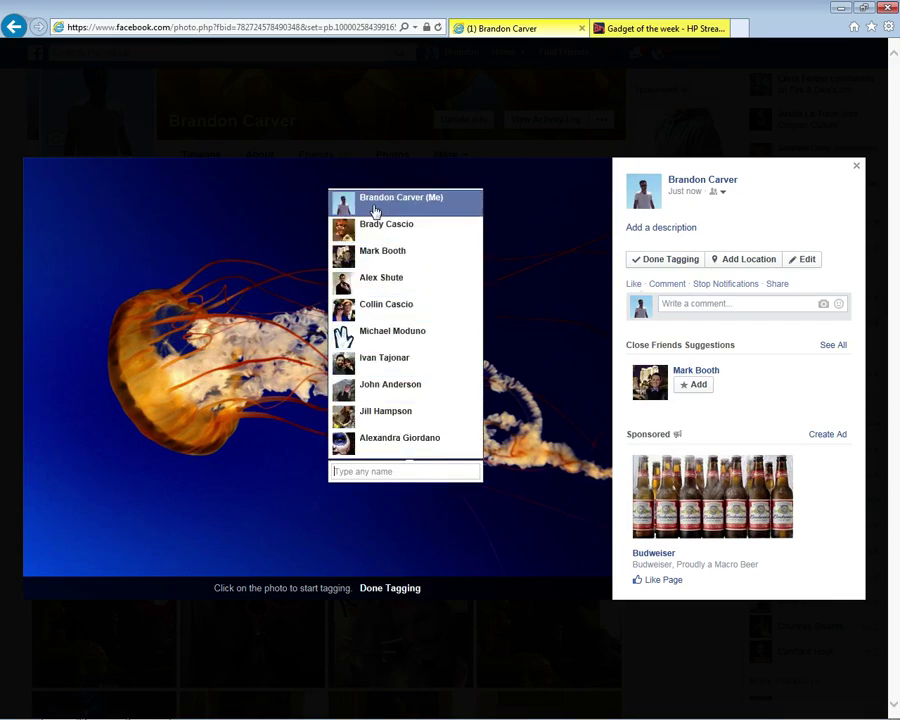
pyautogui.click(407, 200)
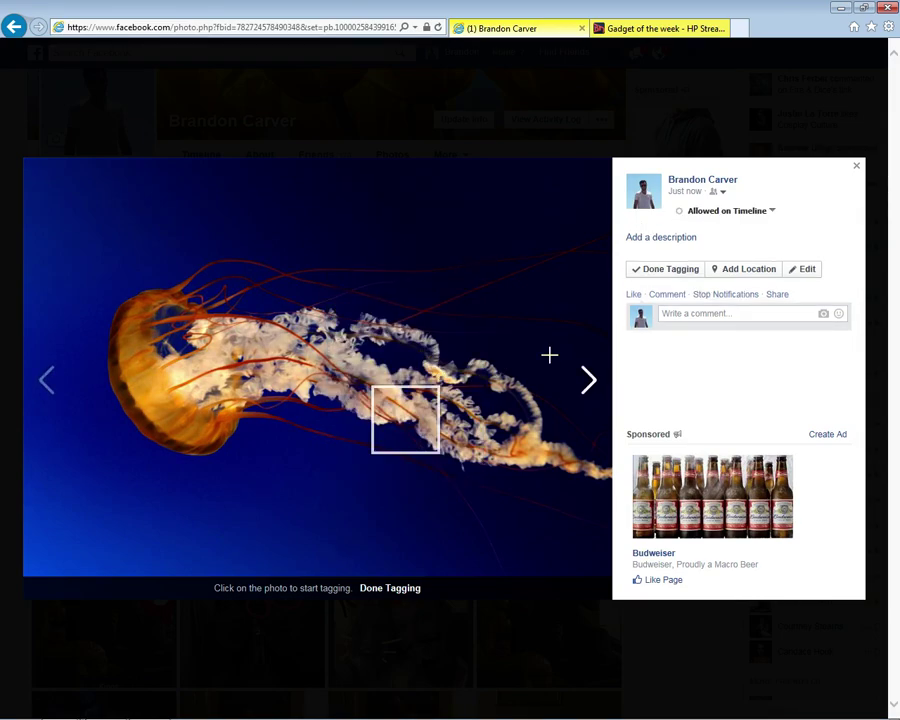
pyautogui.click(674, 270)
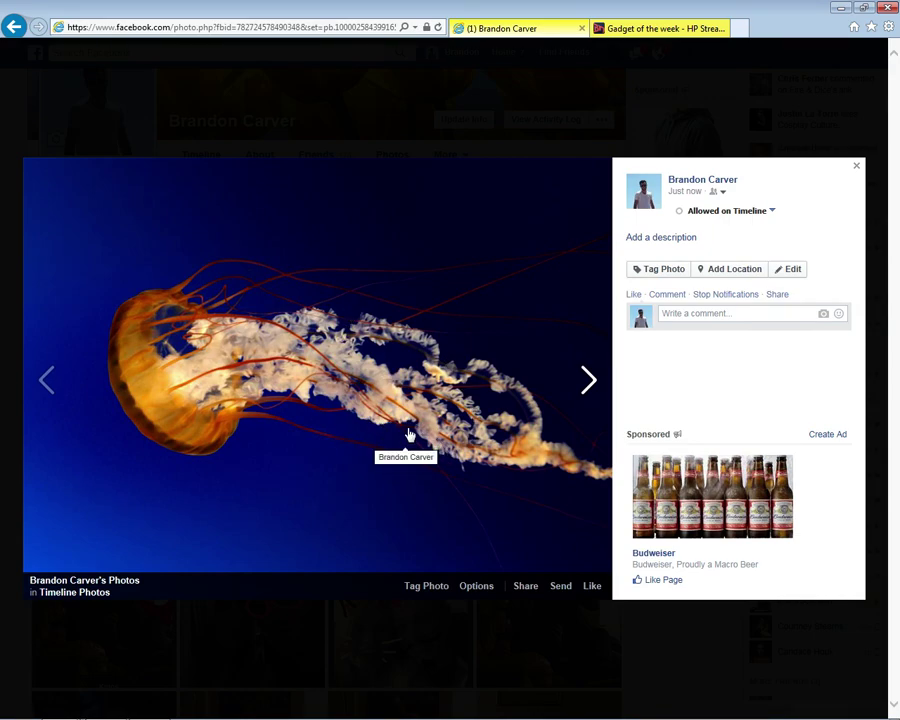
# View the jellyfish photo's editable description, tag, location and date, cancel the editing and close the photo
pyautogui.click(790, 271)
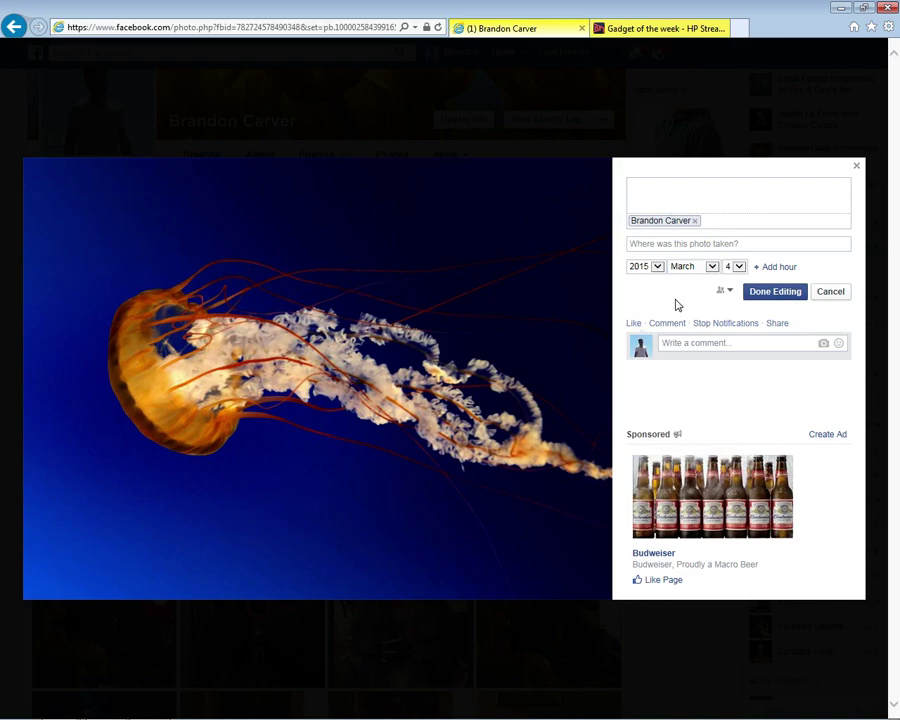
pyautogui.click(828, 292)
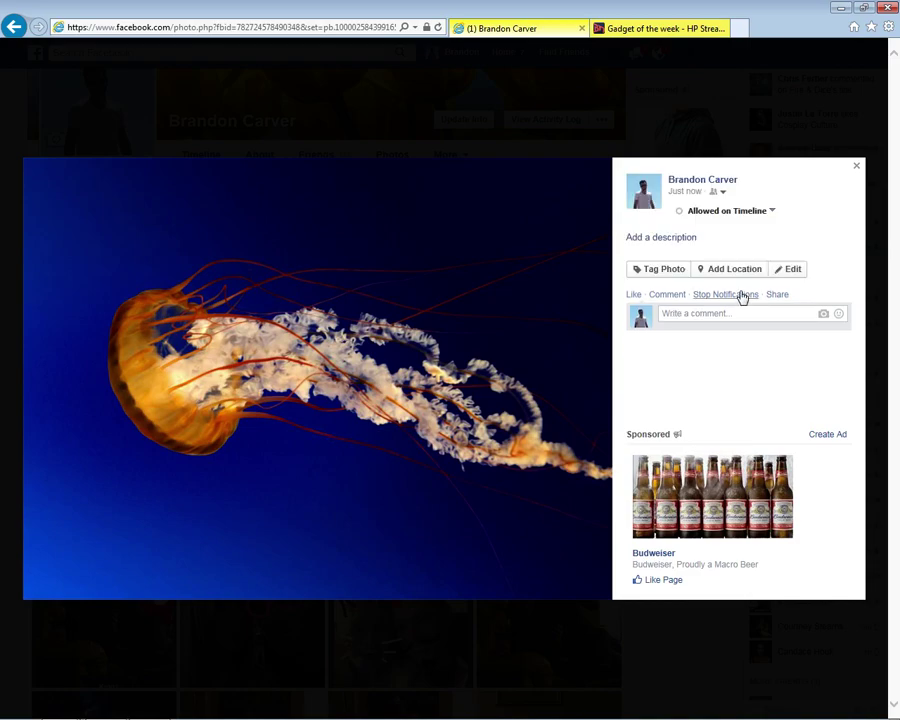
pyautogui.click(856, 167)
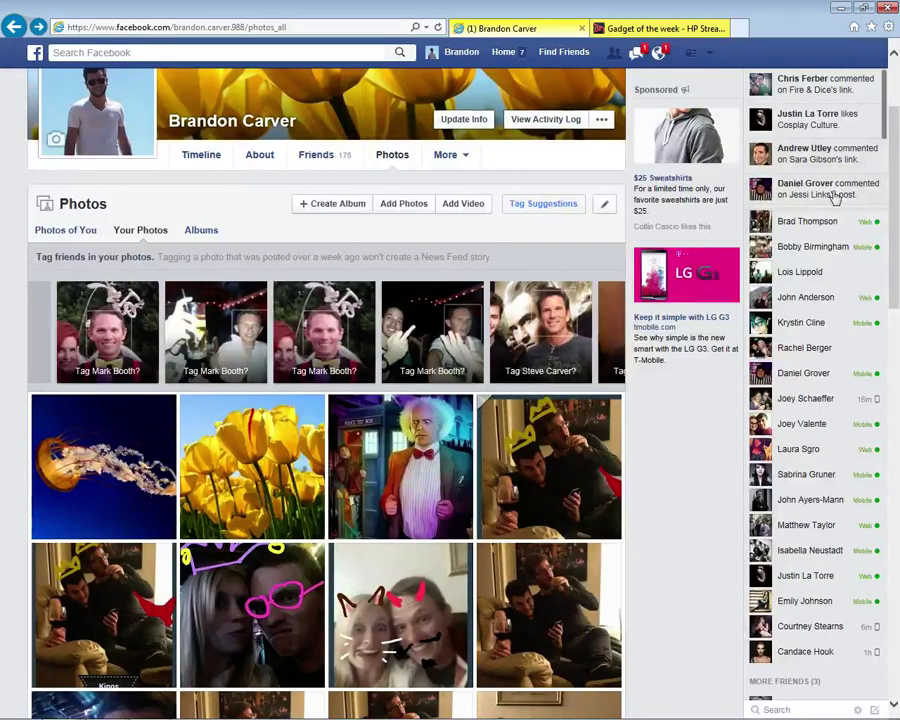
# Delete the jellyfish photo from Your Photos, confirm the deletion and return to the home news feed
pyautogui.moveTo(108, 417)
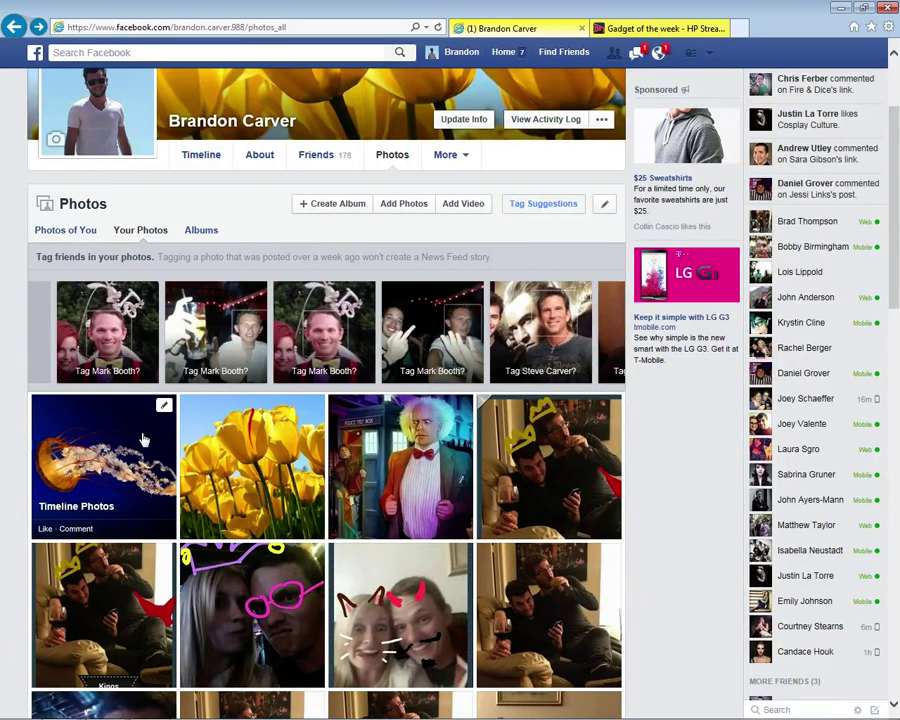
pyautogui.click(165, 407)
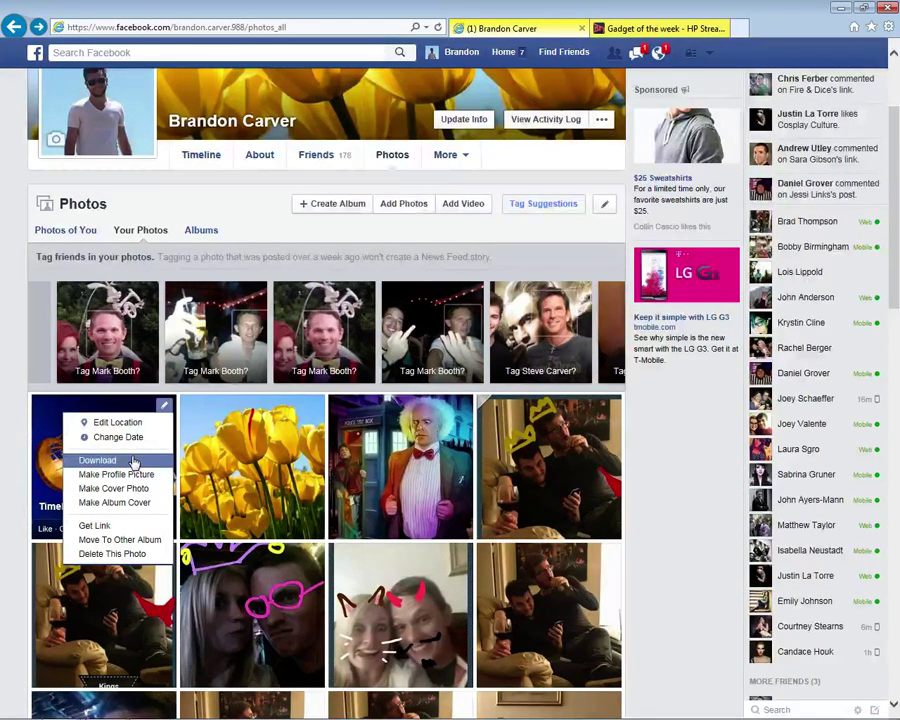
pyautogui.click(127, 556)
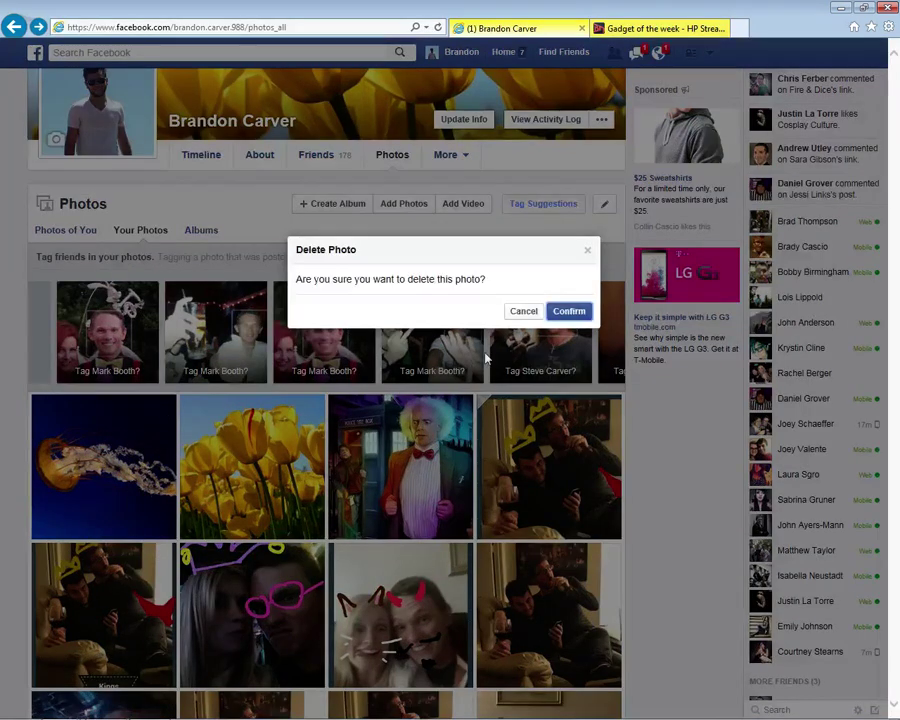
pyautogui.click(566, 312)
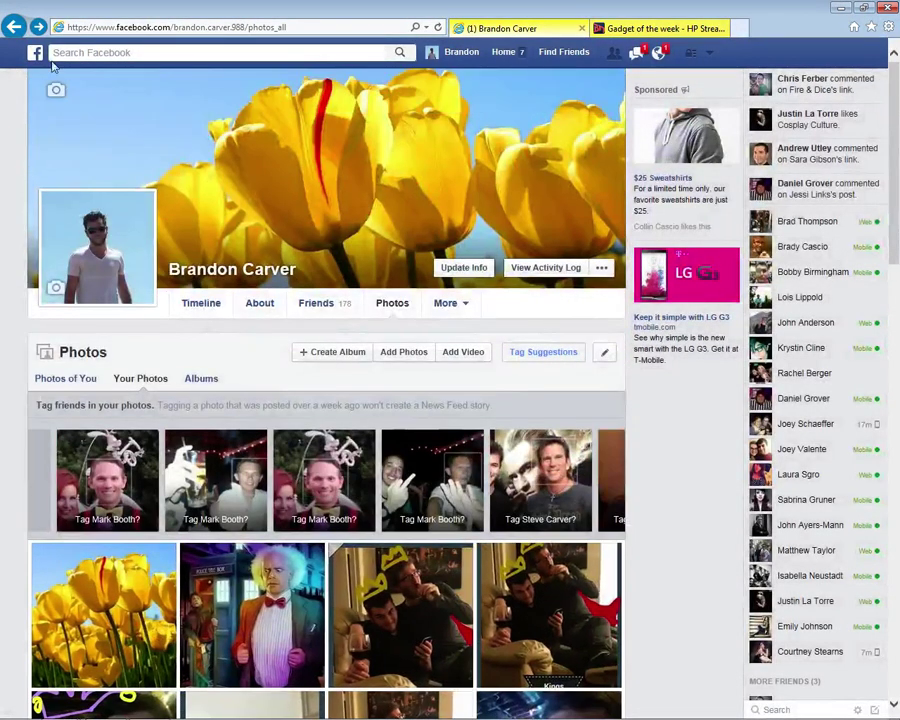
pyautogui.click(33, 53)
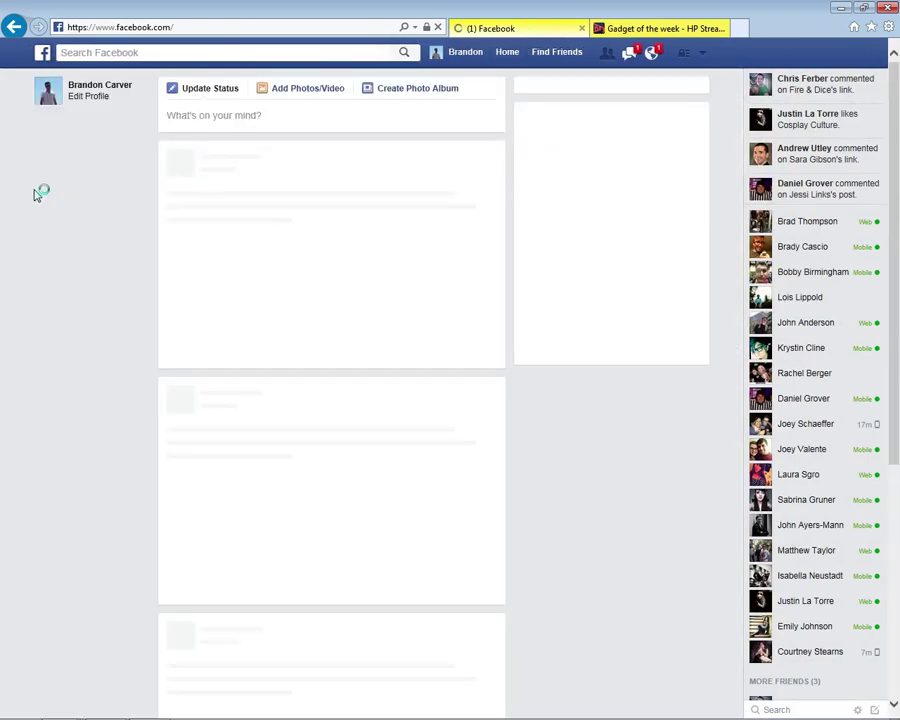